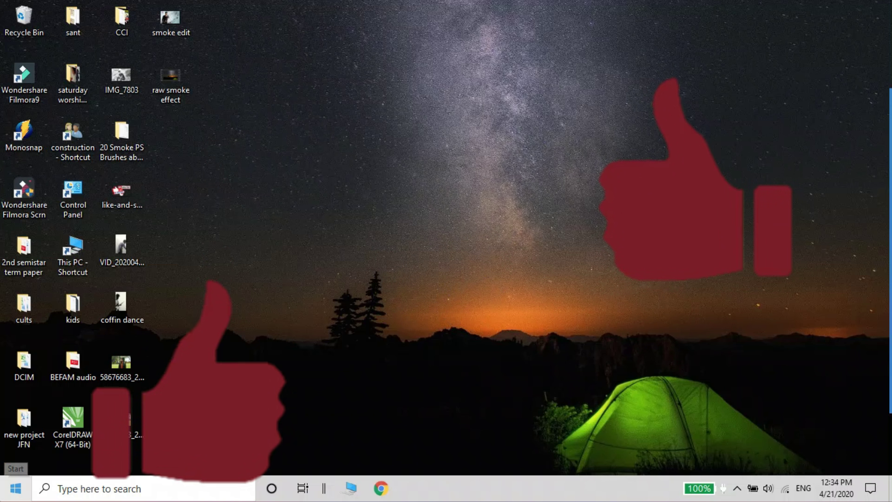
# Launch Adobe Photoshop CS6 (64 Bit) from the Windows 10 Start menu
pyautogui.click(15, 488)
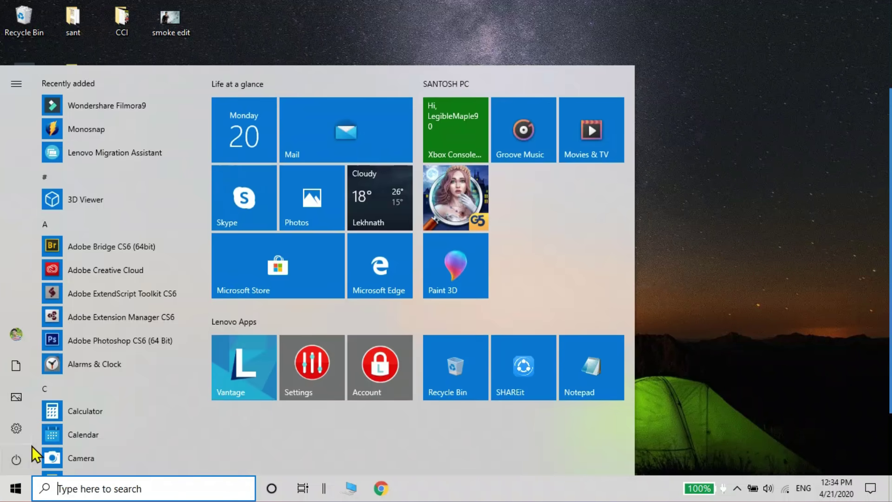
pyautogui.click(107, 341)
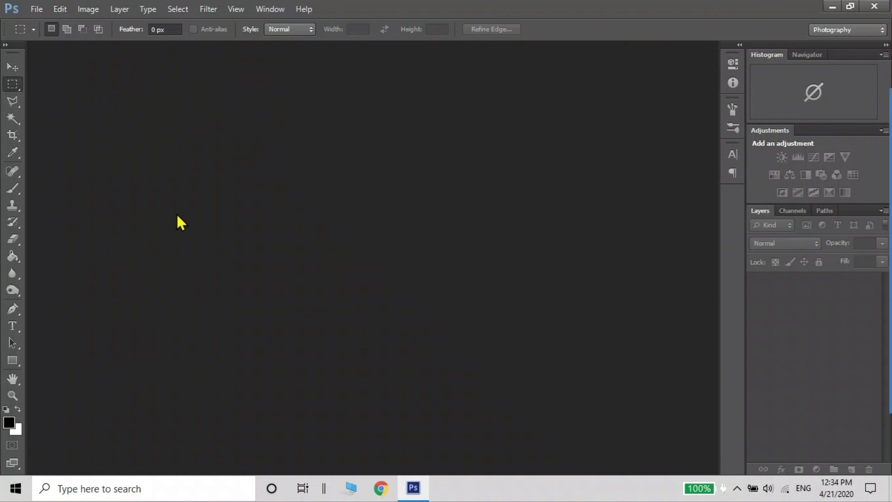
# Open the Desktop JPG of the bearded man with the guitar bag
pyautogui.click(37, 11)
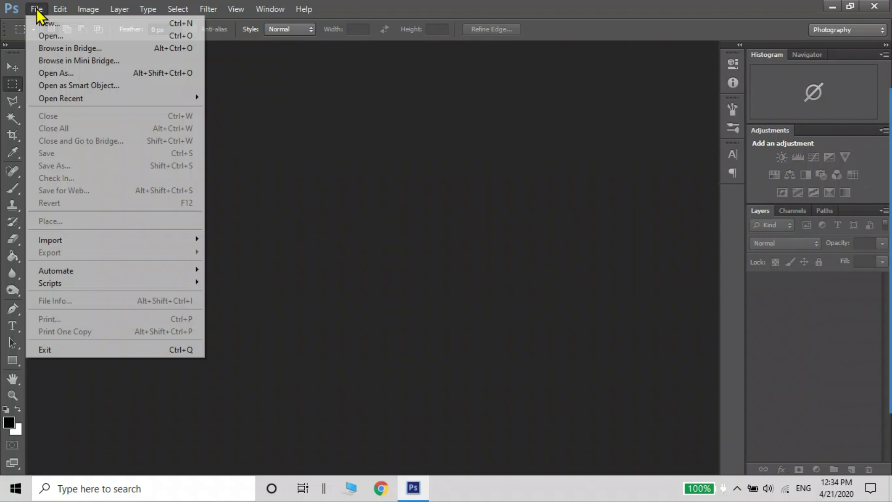
pyautogui.click(60, 36)
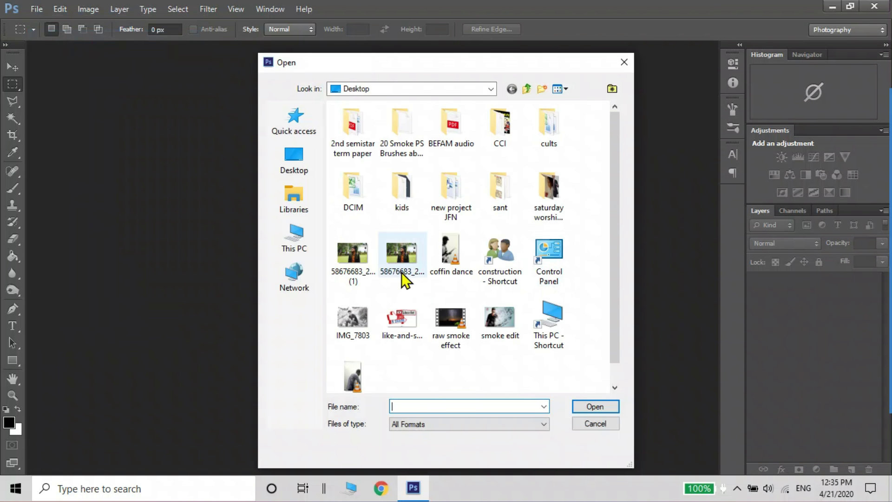
pyautogui.click(361, 260)
pyautogui.click(595, 406)
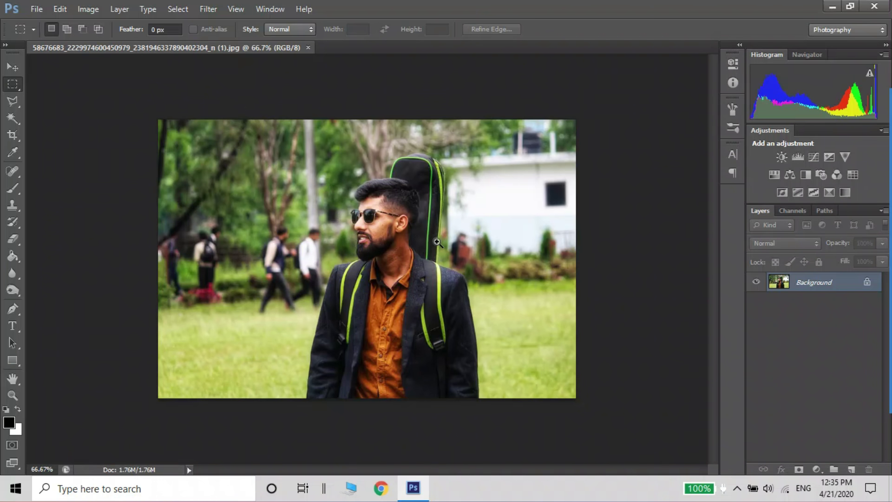
# Zoom the photo in to 100%, then back out to view the whole image
pyautogui.click(436, 242)
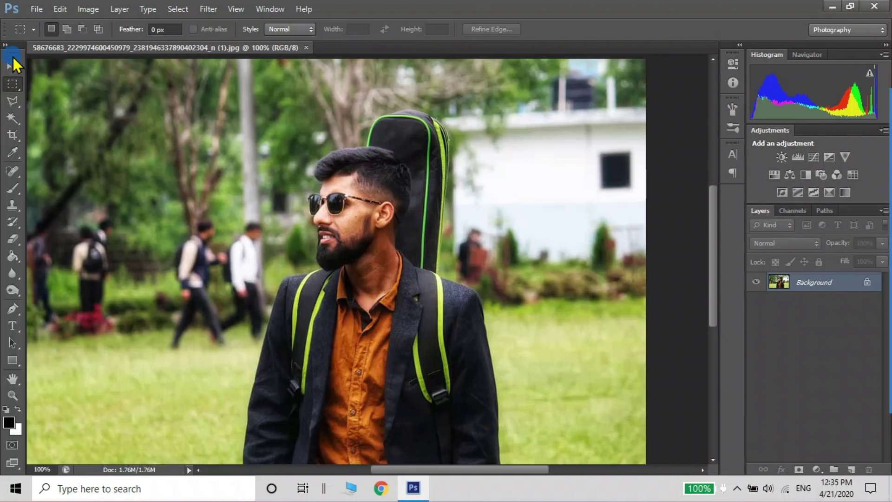
pyautogui.click(12, 67)
pyautogui.hotkey('ctrl', '-')
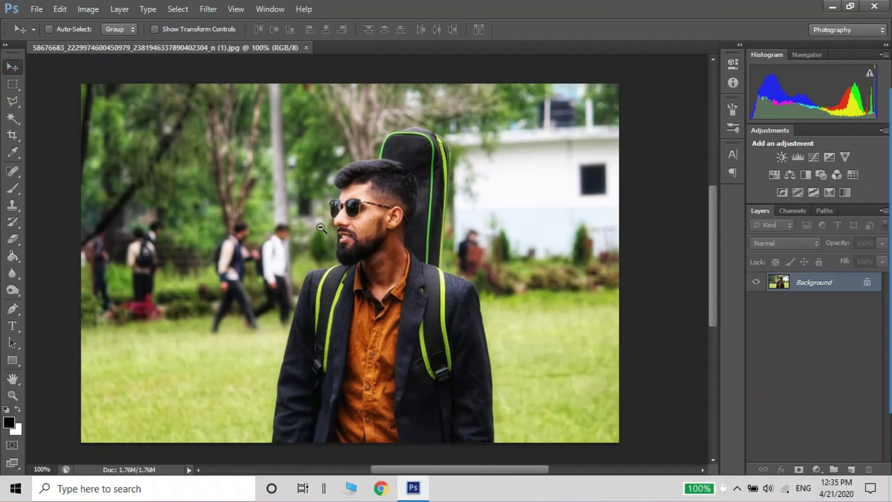
pyautogui.click(411, 241)
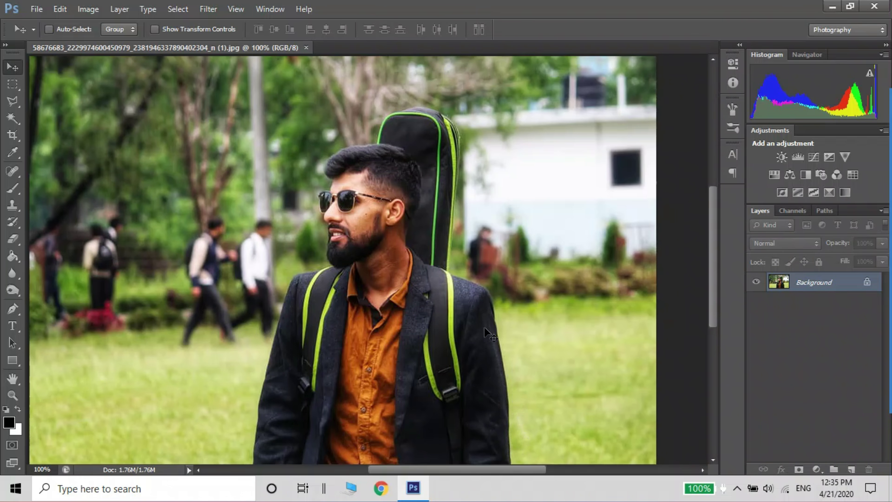
pyautogui.keyDown('alt'); pyautogui.click(470, 302); pyautogui.keyUp('alt')
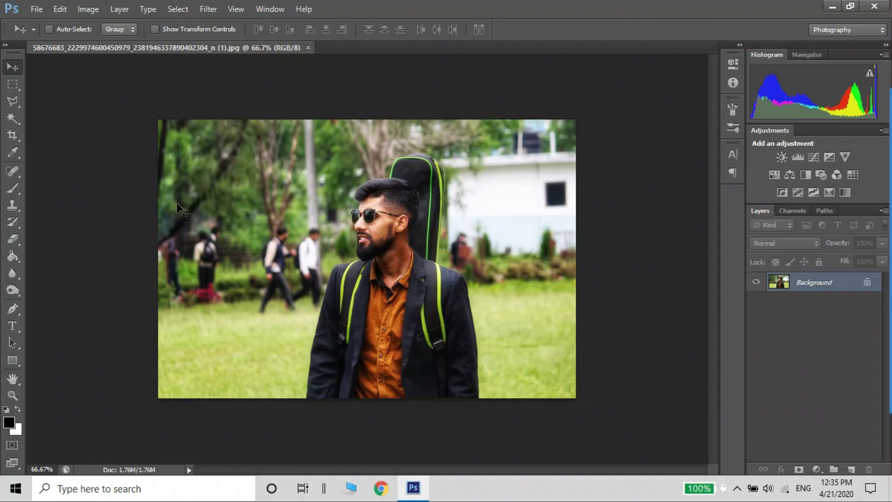
# Try whole-image and Magic Wand background selections, clear them, and switch to the Polygonal Lasso
pyautogui.hotkey('ctrl', 'a')
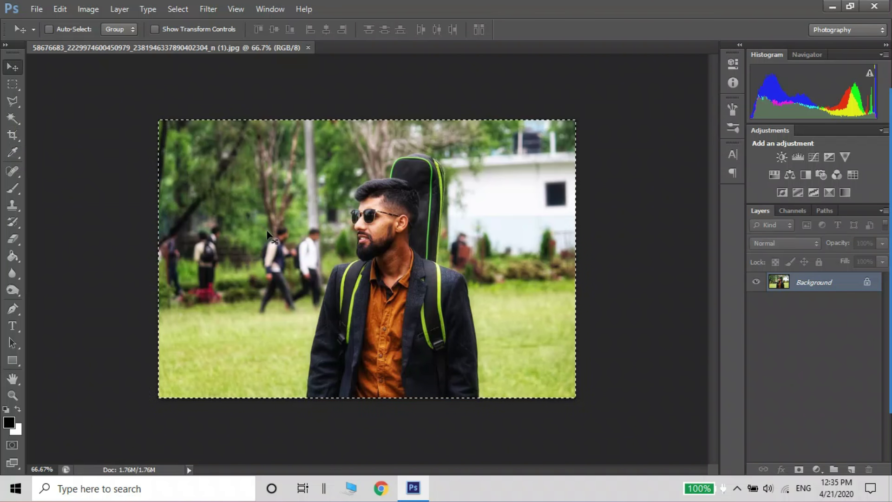
pyautogui.hotkey('ctrl', 'd')
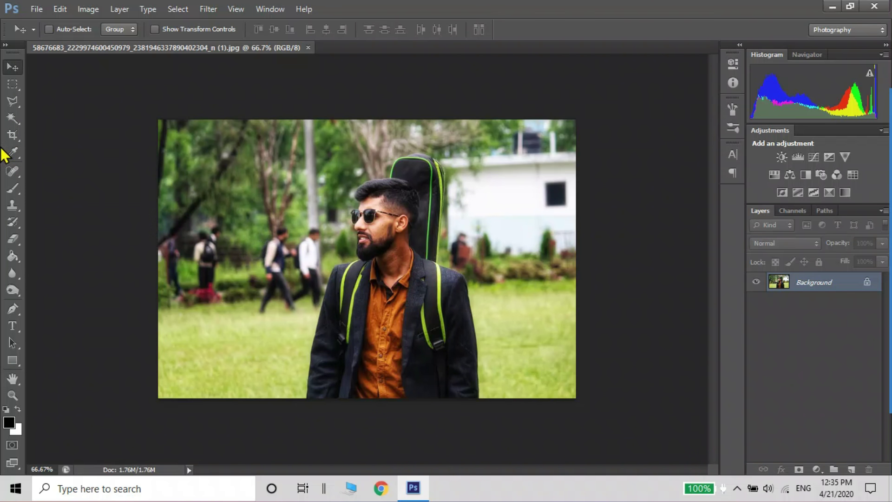
pyautogui.click(13, 119)
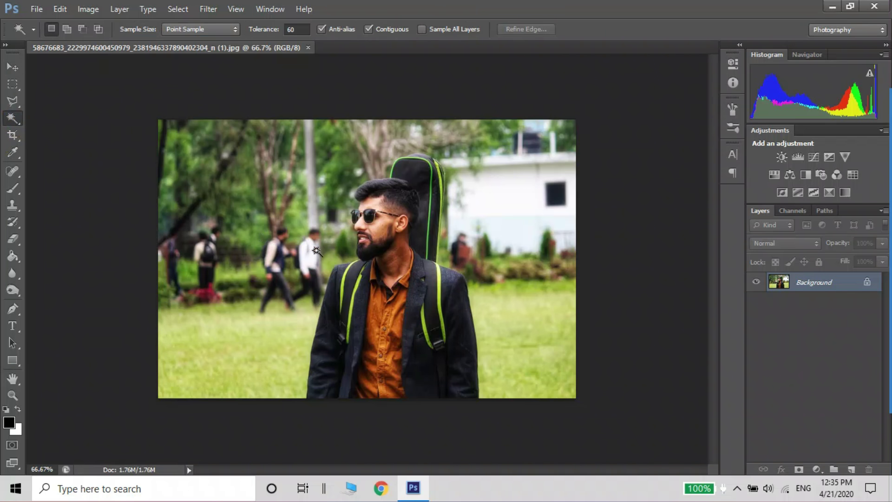
pyautogui.click(311, 248)
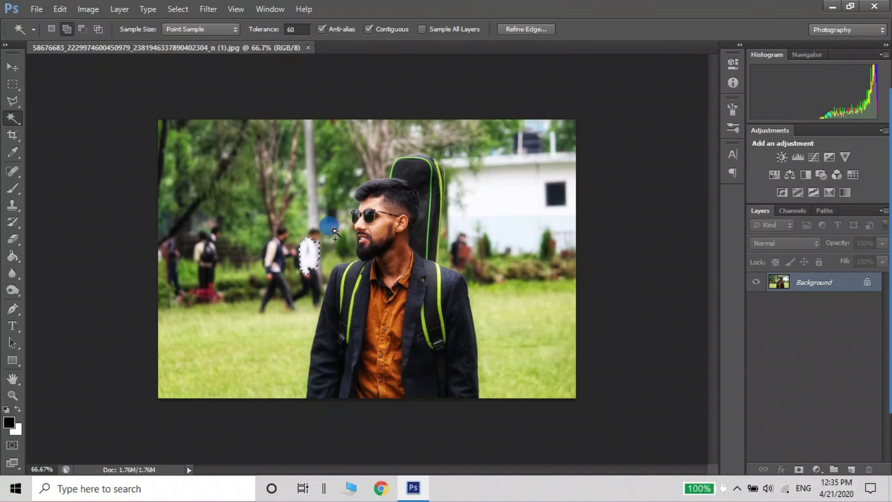
pyautogui.keyDown('shift'); pyautogui.click(344, 189); pyautogui.keyUp('shift')
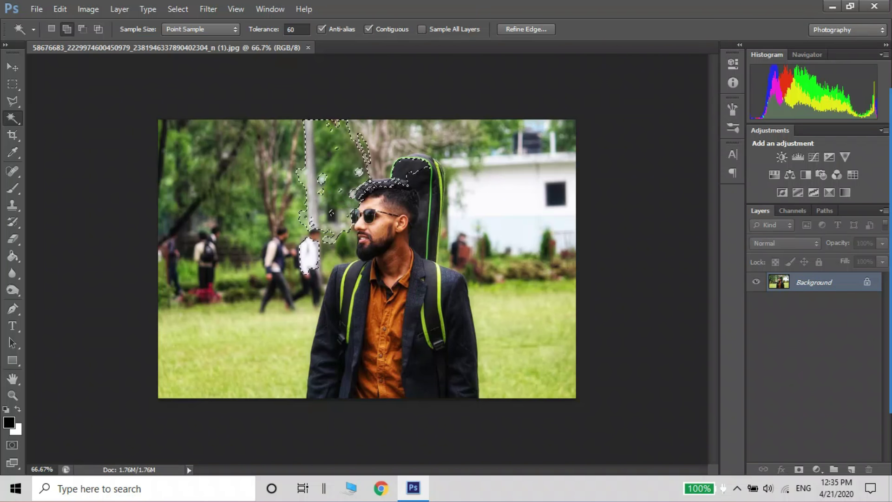
pyautogui.hotkey('ctrl', 'd')
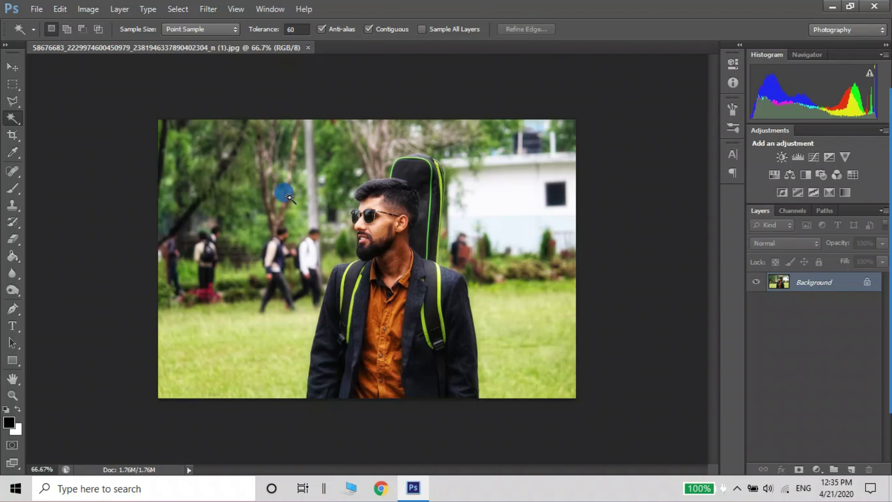
pyautogui.click(284, 191)
pyautogui.hotkey('ctrl', 'd')
pyautogui.click(12, 100)
pyautogui.click(40, 112)
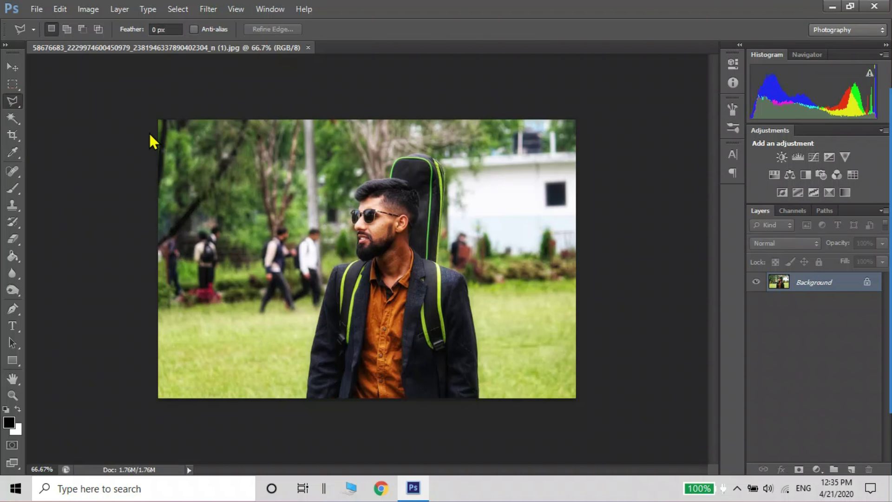
# Trace around the man and guitar bag with the Magnetic Lasso from the bottom edge
pyautogui.rightClick(18, 102)
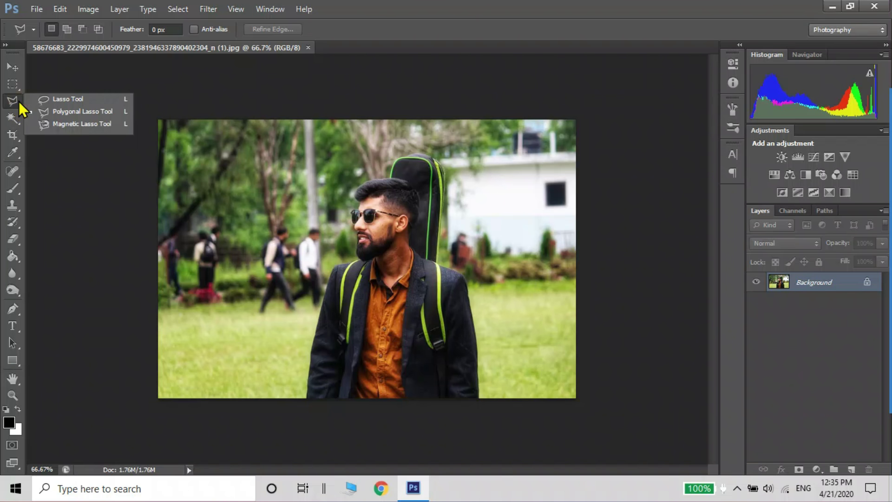
pyautogui.click(41, 124)
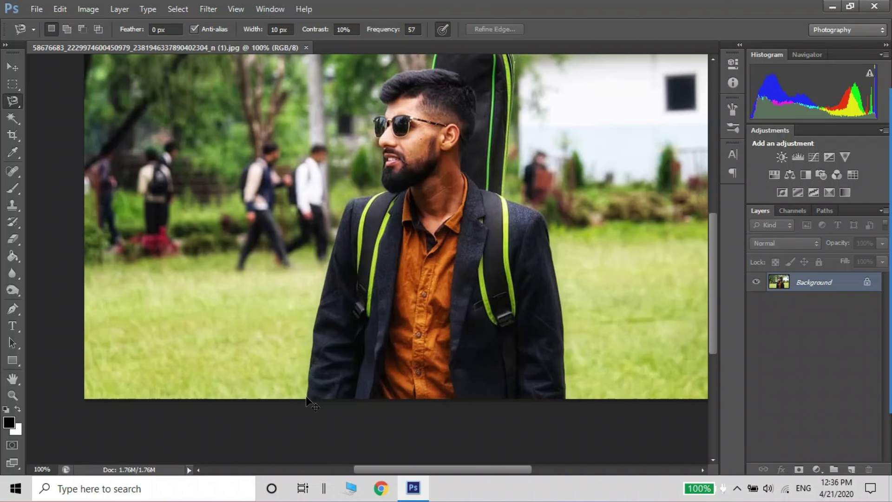
pyautogui.scroll(1, 307, 399)
pyautogui.click(306, 398)
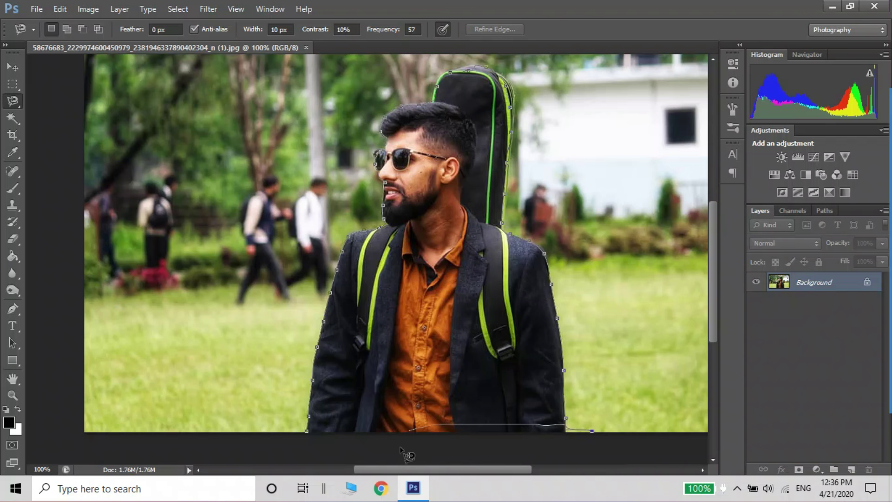
pyautogui.click(310, 432)
# Zoom in and subtract along the guitar bag's top with the Polygonal Lasso
pyautogui.scroll(2, 355, 335)
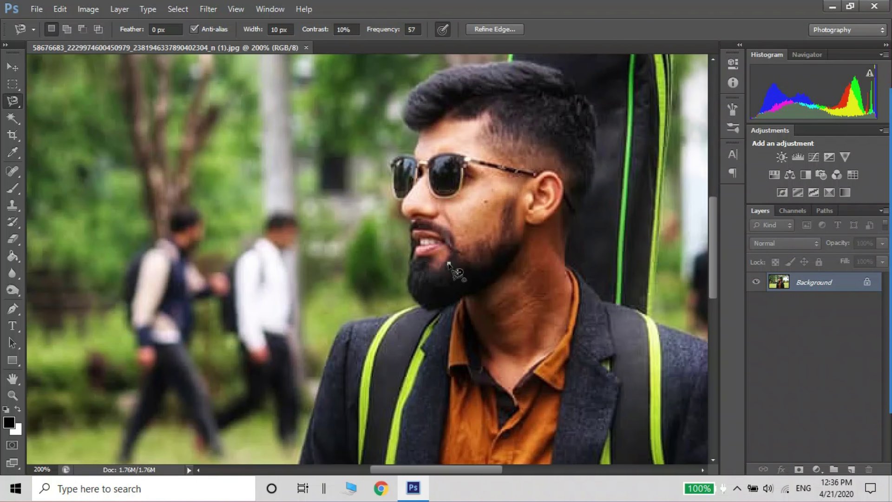
pyautogui.hotkey('ctrl', 'shift', 'i')
pyautogui.scroll(-2, 271, 444)
pyautogui.scroll(1, 271, 444)
pyautogui.moveTo(713, 314); pyautogui.dragTo(708, 256)
pyautogui.rightClick(12, 101)
pyautogui.click(74, 113)
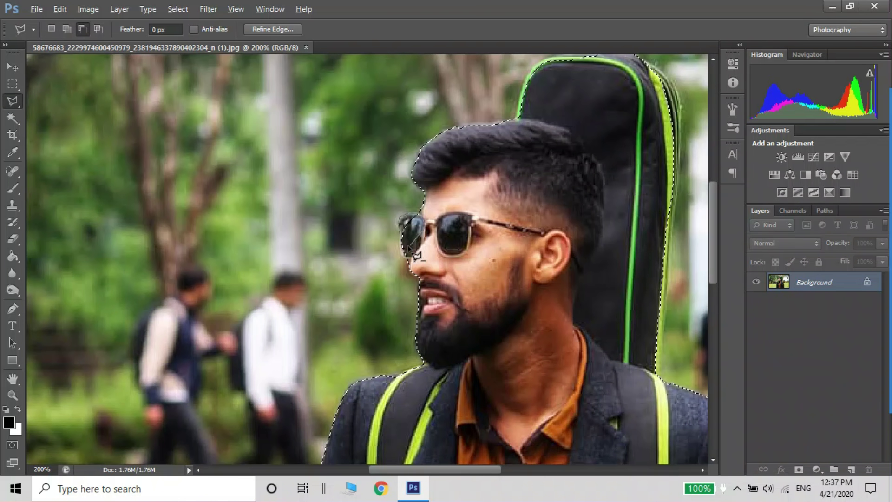
pyautogui.moveTo(714, 256); pyautogui.dragTo(714, 229)
pyautogui.press('alt')
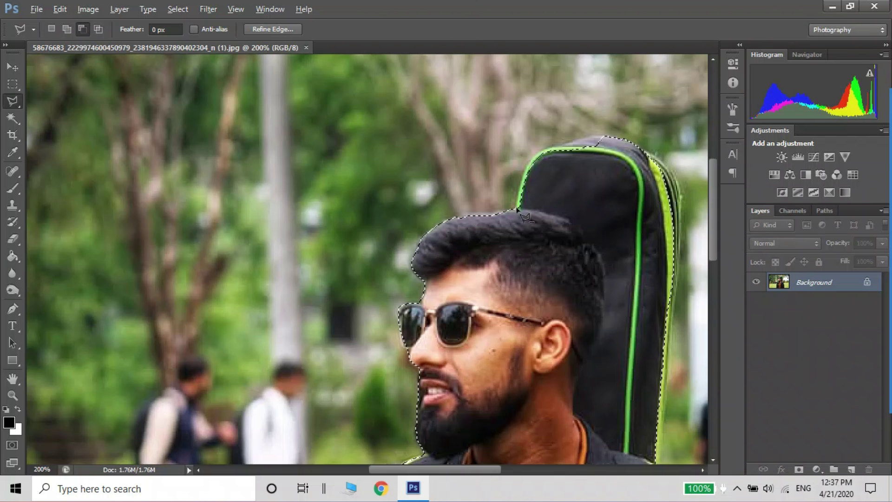
pyautogui.click(580, 140)
pyautogui.doubleClick(539, 191)
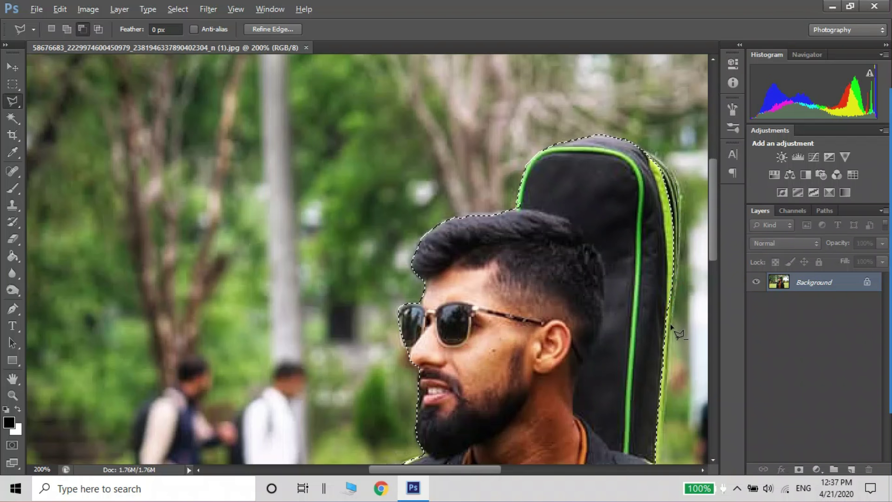
pyautogui.scroll(-2, 660, 432)
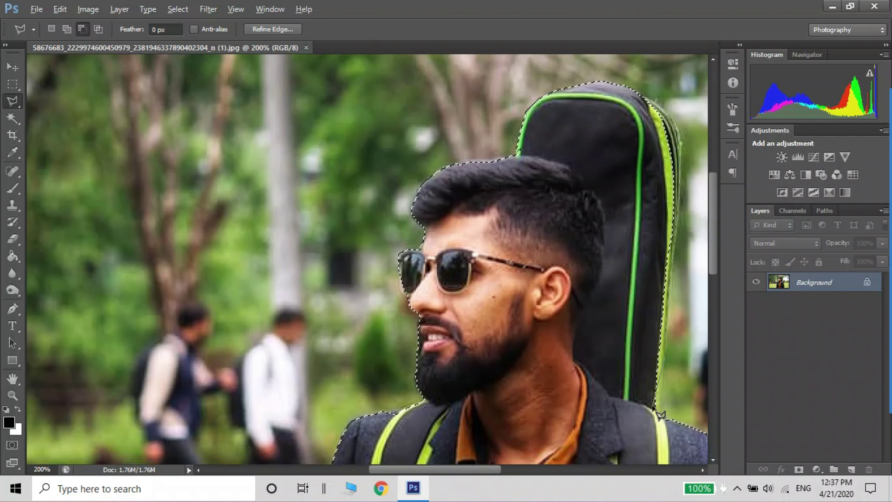
pyautogui.hotkey('ctrl', '-')
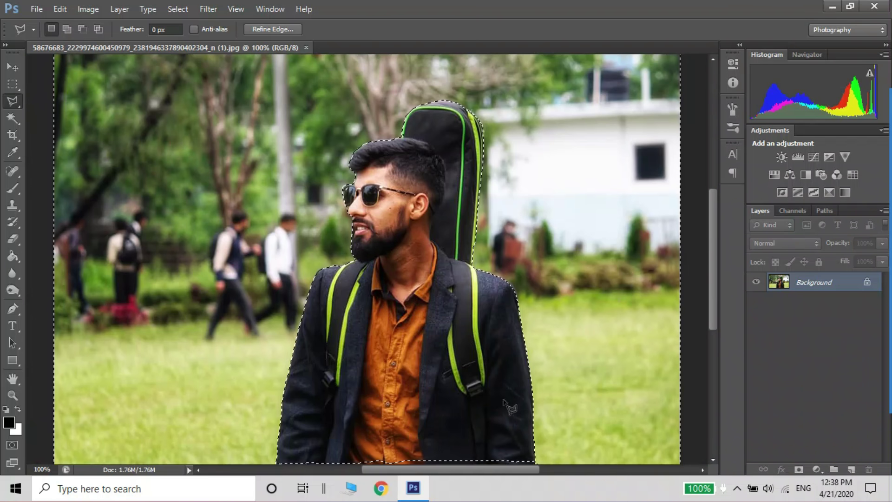
# Trim the selection along the strip at the image's bottom edge below the figure
pyautogui.keyDown('alt'); pyautogui.click(537, 463); pyautogui.keyUp('alt')
pyautogui.click(537, 453)
pyautogui.click(263, 448)
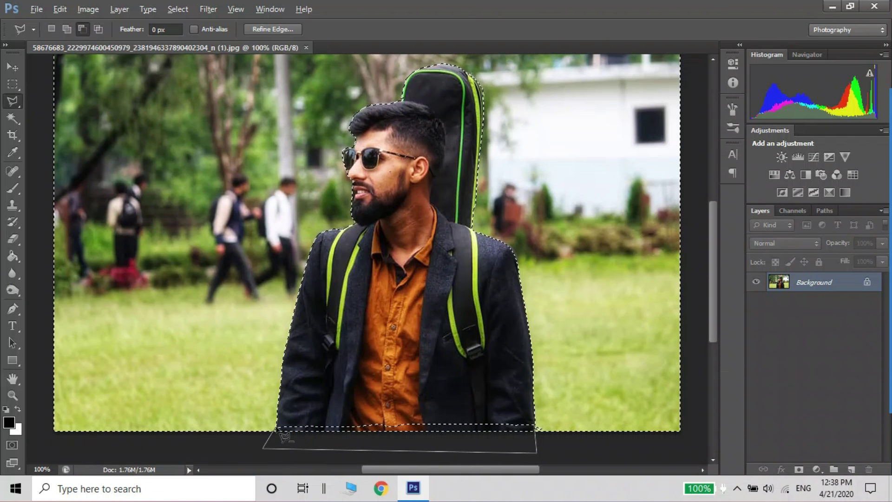
pyautogui.click(537, 428)
pyautogui.click(552, 447)
pyautogui.click(538, 428)
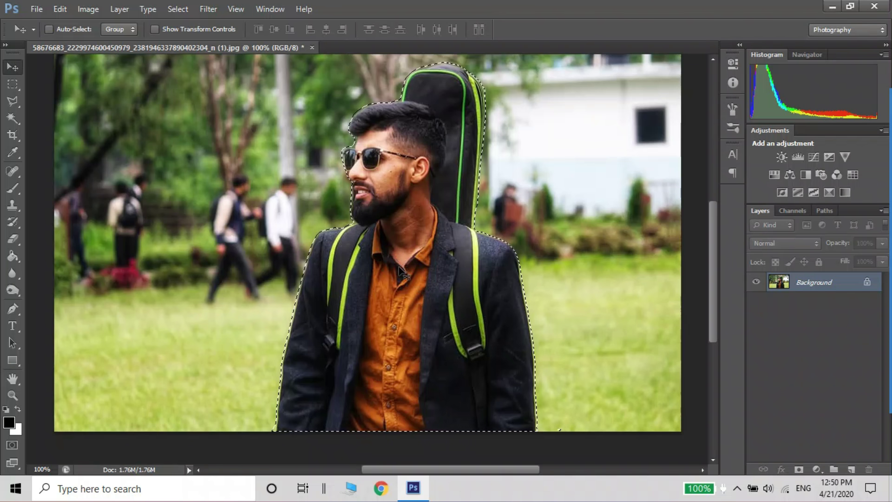
pyautogui.press('l')
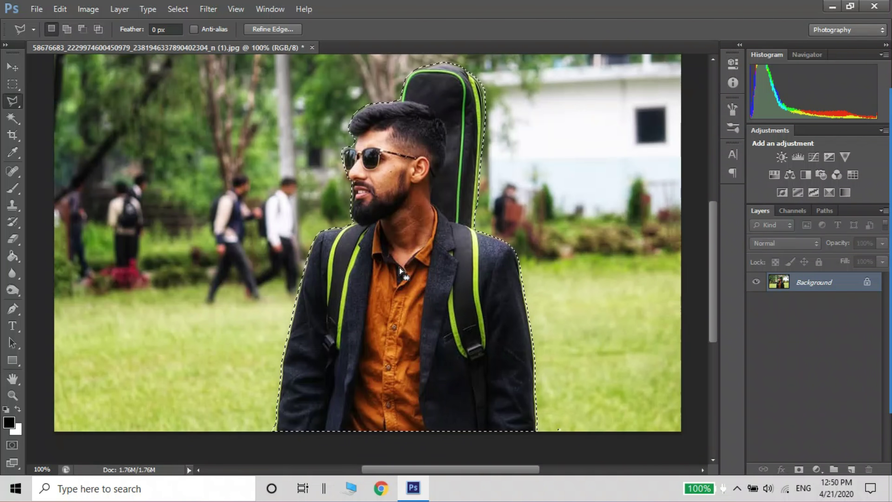
# Apply Refine Edge with Shift Edge at -61% to pull the selection inward
pyautogui.click(286, 29)
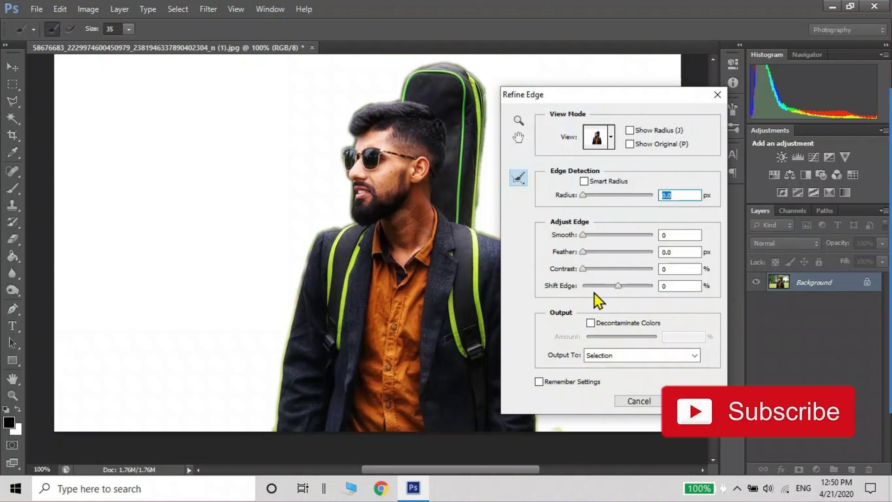
pyautogui.moveTo(616, 286)
pyautogui.mouseDown()
pyautogui.moveTo(651, 285)
pyautogui.moveTo(593, 287)
pyautogui.moveTo(602, 286)
pyautogui.mouseUp()
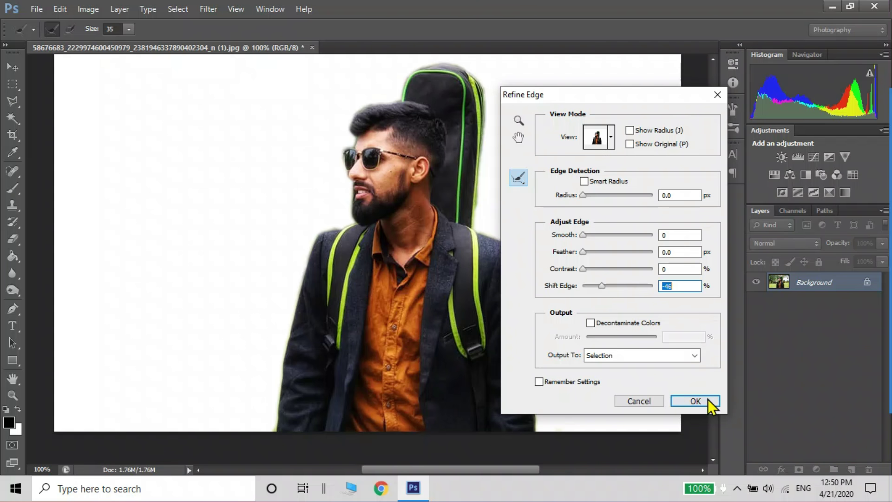
pyautogui.click(639, 400)
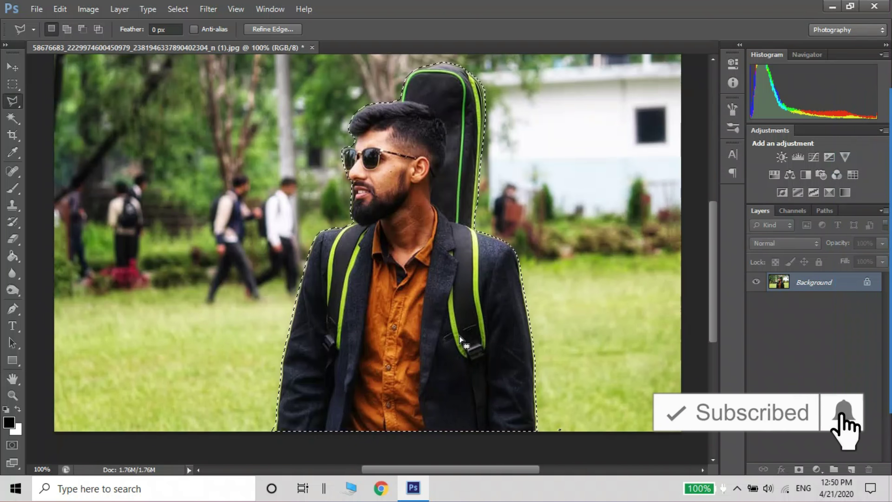
pyautogui.click(270, 29)
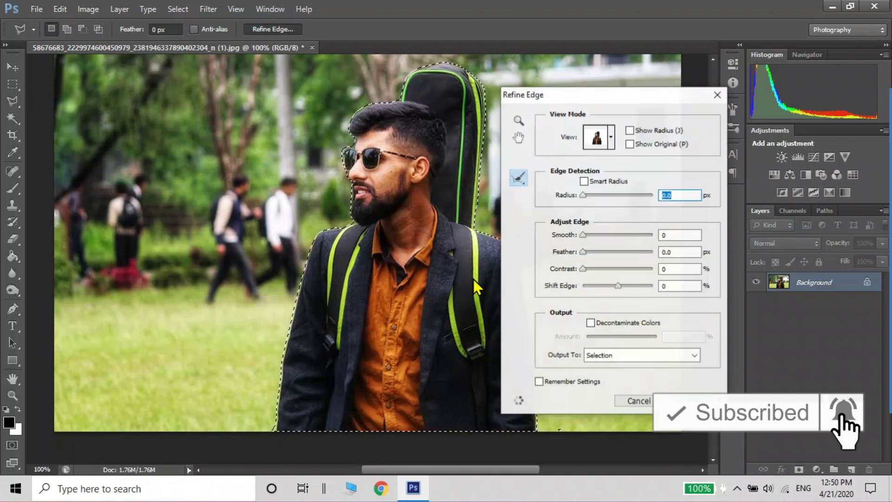
pyautogui.moveTo(618, 286); pyautogui.dragTo(598, 286)
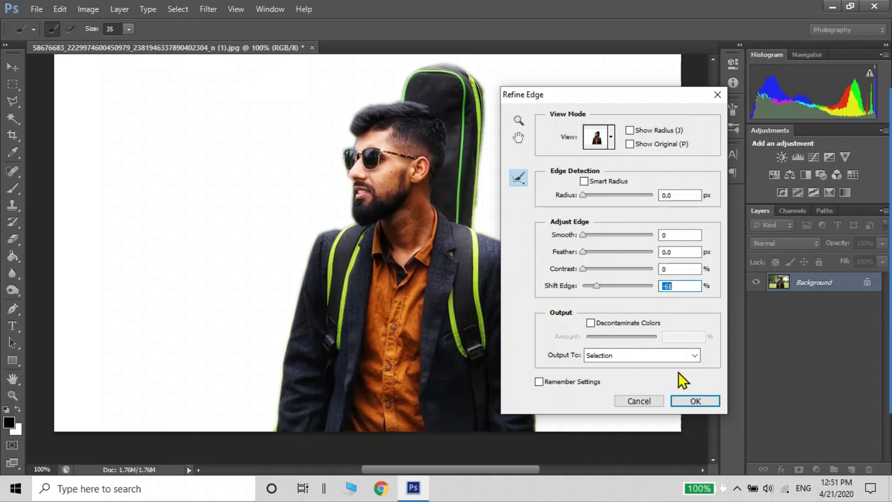
pyautogui.click(696, 400)
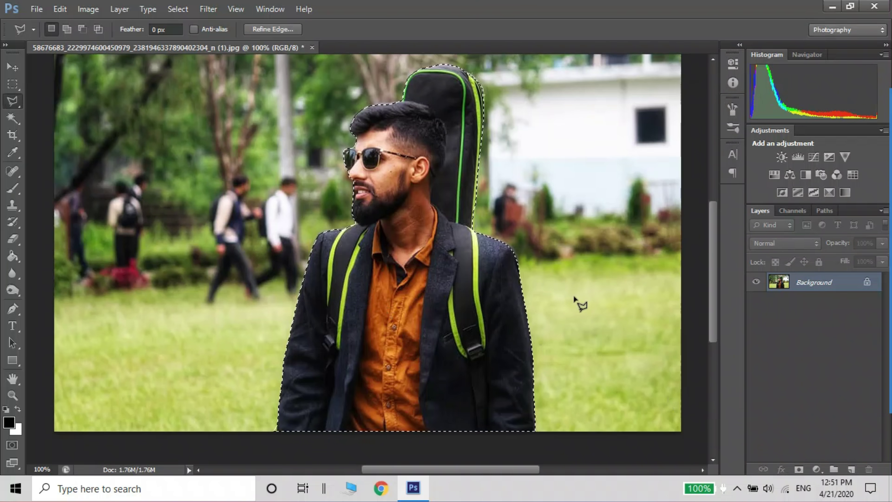
# Copy the man onto Layer 1, hide Background, move him left, and start scaling to ~92%
pyautogui.hotkey('ctrl', 'j')
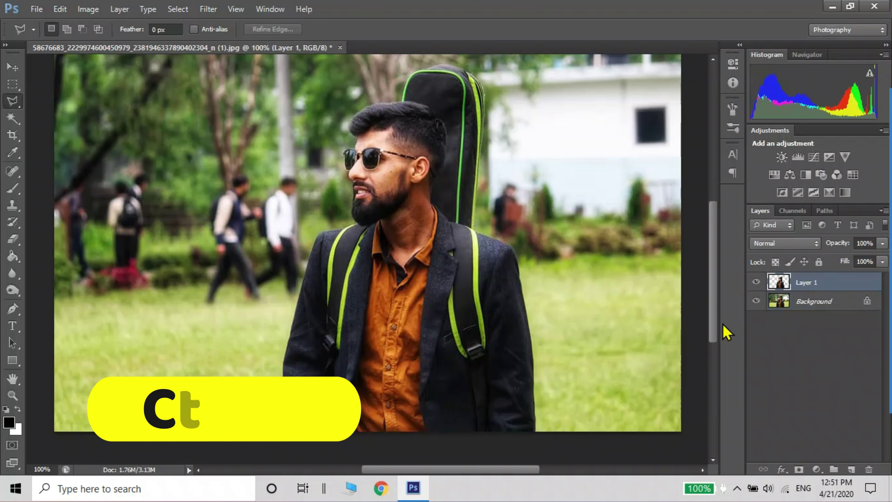
pyautogui.press('v')
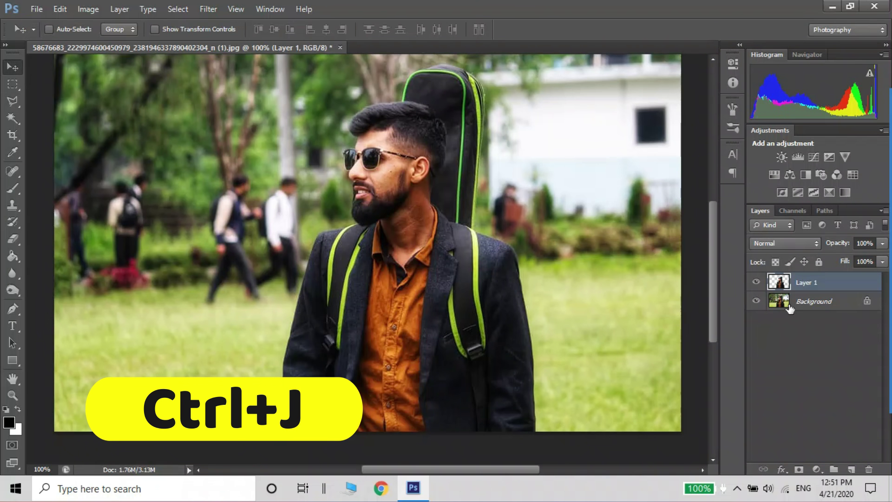
pyautogui.click(755, 300)
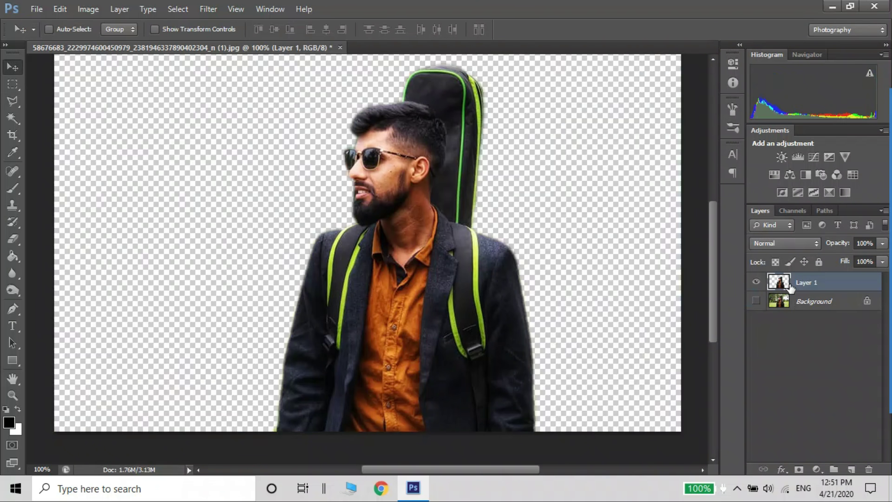
pyautogui.moveTo(469, 284); pyautogui.dragTo(310, 288)
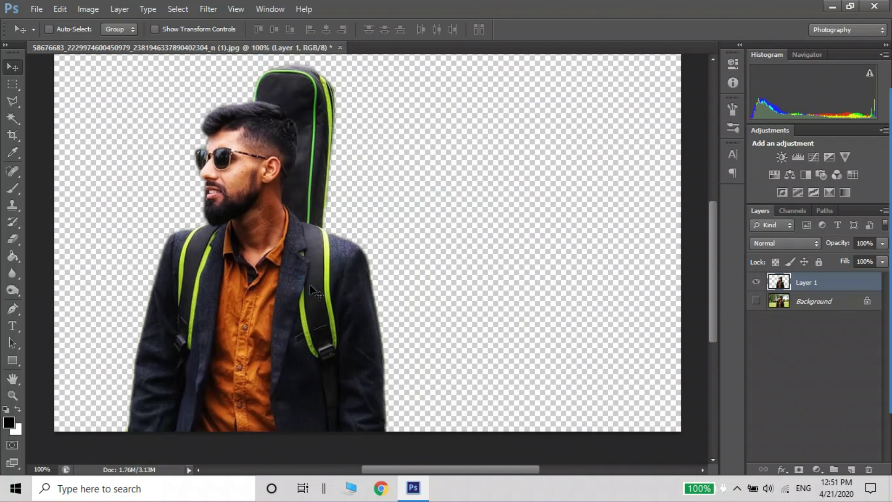
pyautogui.hotkey('ctrl', 't')
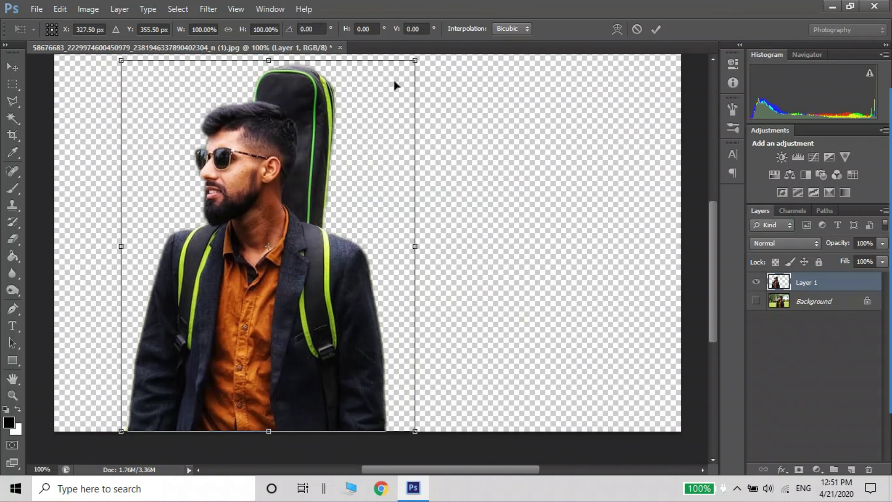
pyautogui.moveTo(404, 64); pyautogui.dragTo(385, 93)
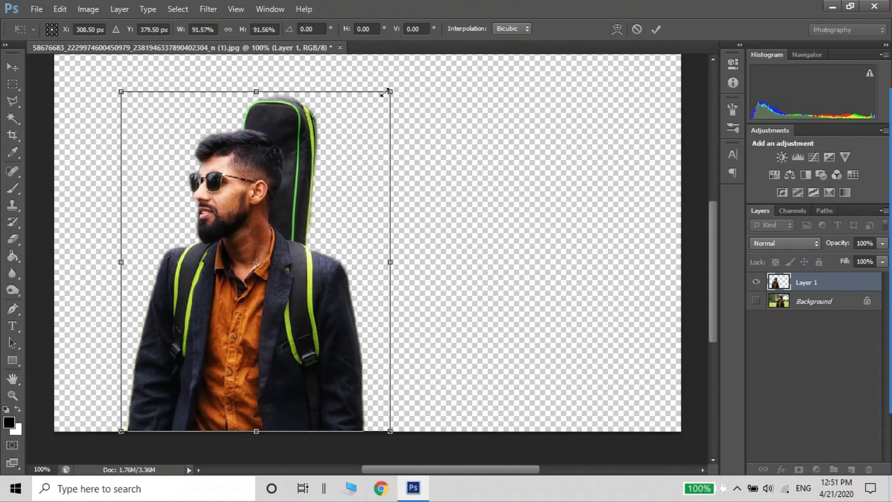
# Confirm the 91.57% scale, move the man further left, and apply Levels 6/1.00/236
pyautogui.press('Return')
pyautogui.moveTo(274, 232); pyautogui.dragTo(238, 227)
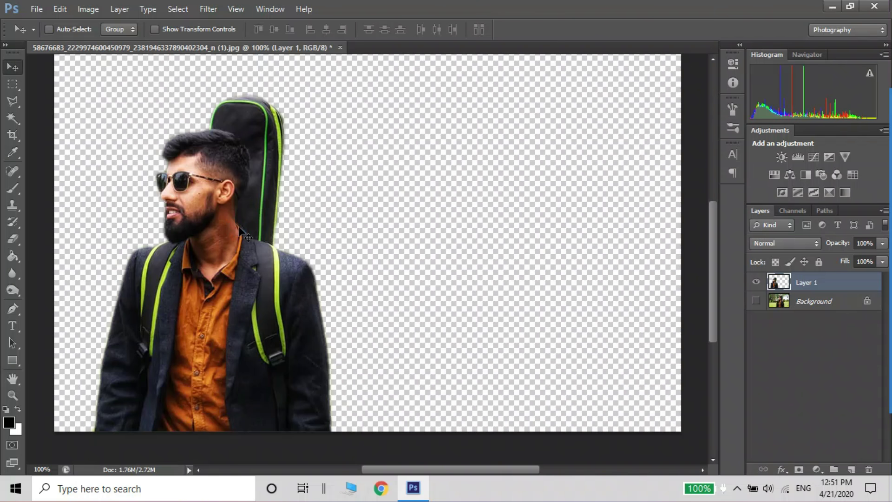
pyautogui.hotkey('ctrl', 'l')
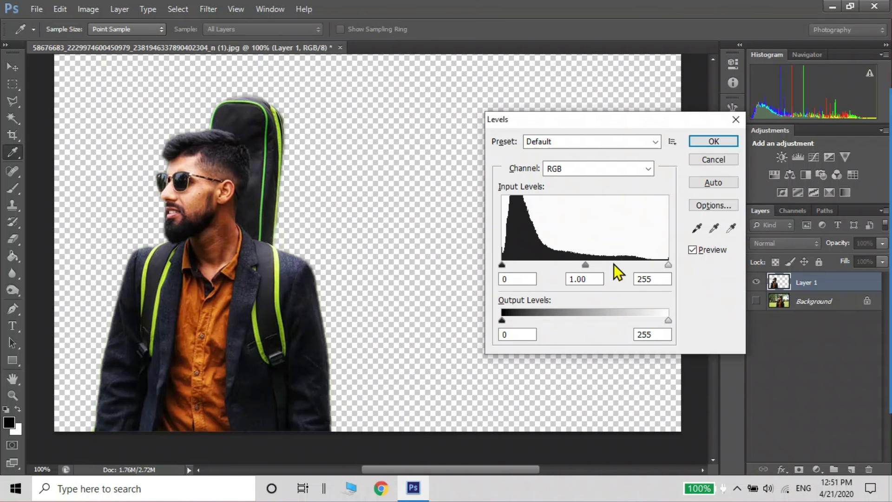
pyautogui.moveTo(665, 263); pyautogui.dragTo(656, 263)
pyautogui.moveTo(501, 264); pyautogui.dragTo(506, 264)
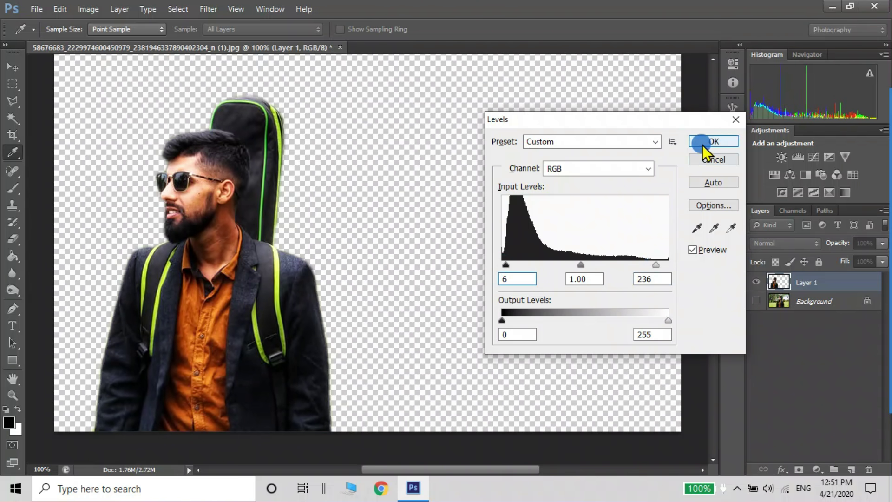
pyautogui.click(703, 143)
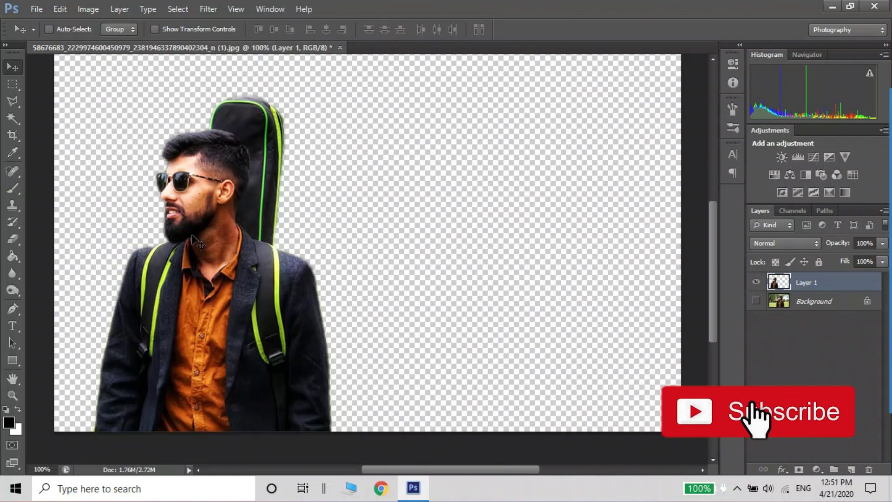
# Lift the midtones with a Curves point at input 125, output 133
pyautogui.hotkey('ctrl', 'm')
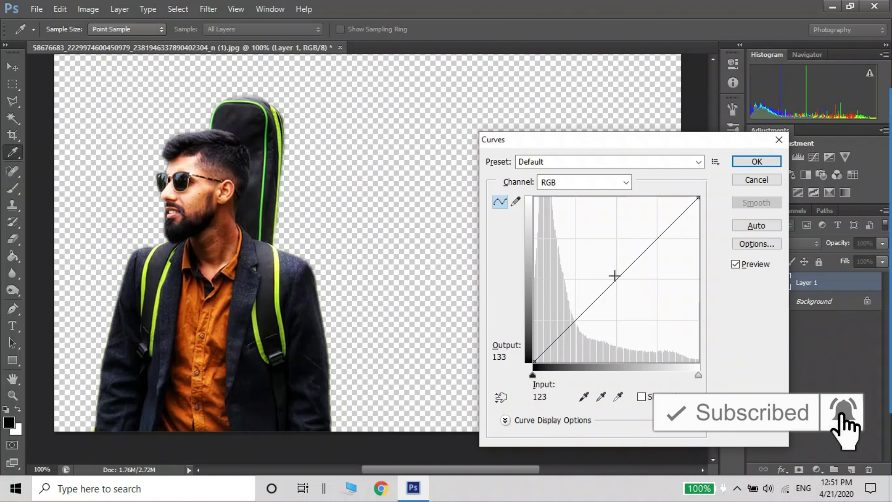
pyautogui.click(614, 276)
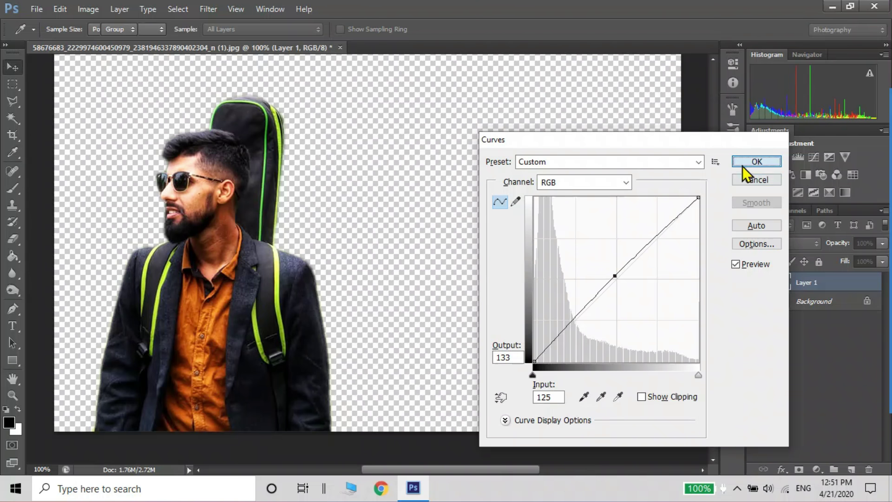
pyautogui.click(756, 161)
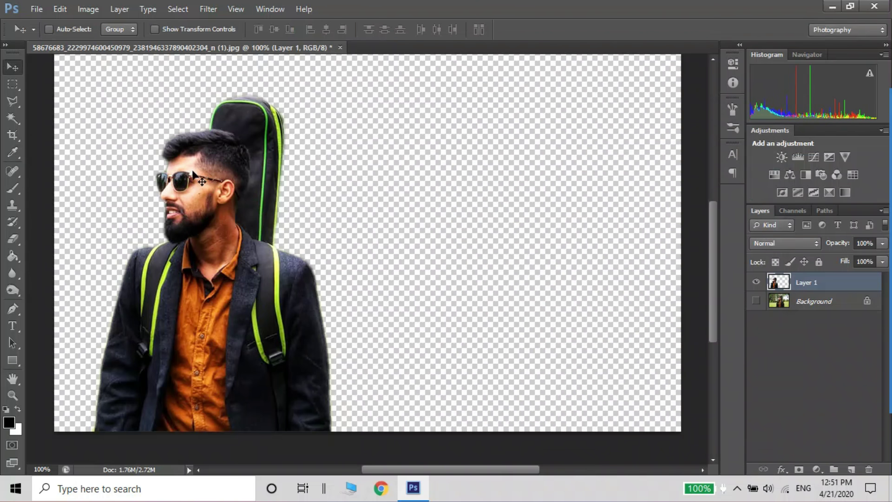
# Dodge the man's hair and dark jacket with a smaller brush at Midtones, 50% exposure
pyautogui.press('o')
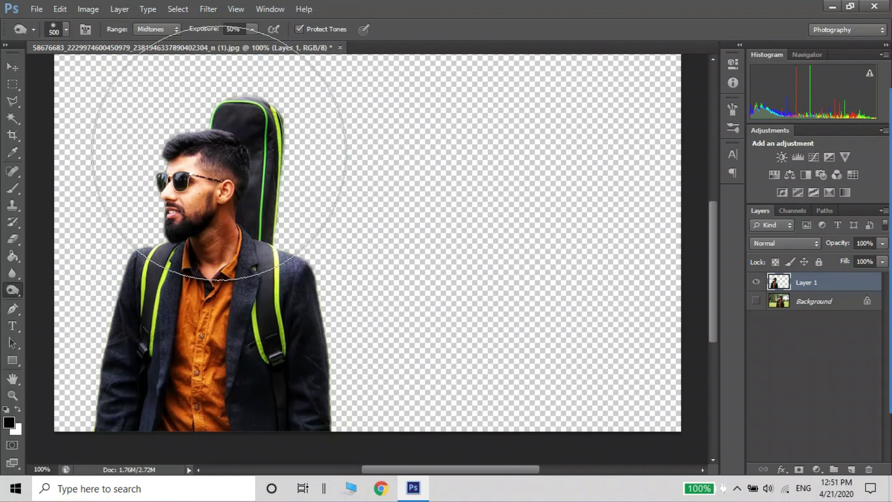
pyautogui.press('[')
pyautogui.press('[')
pyautogui.press('[')
pyautogui.press('[')
pyautogui.press('[')
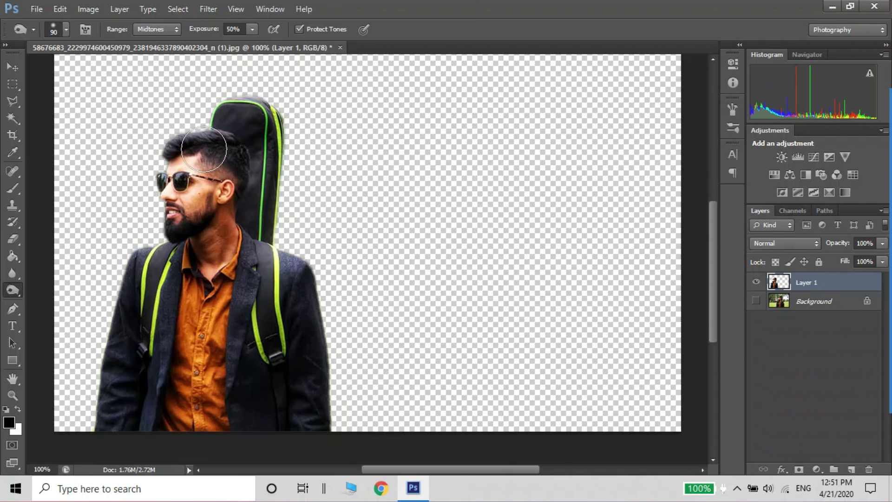
pyautogui.moveTo(195, 150); pyautogui.dragTo(221, 143)
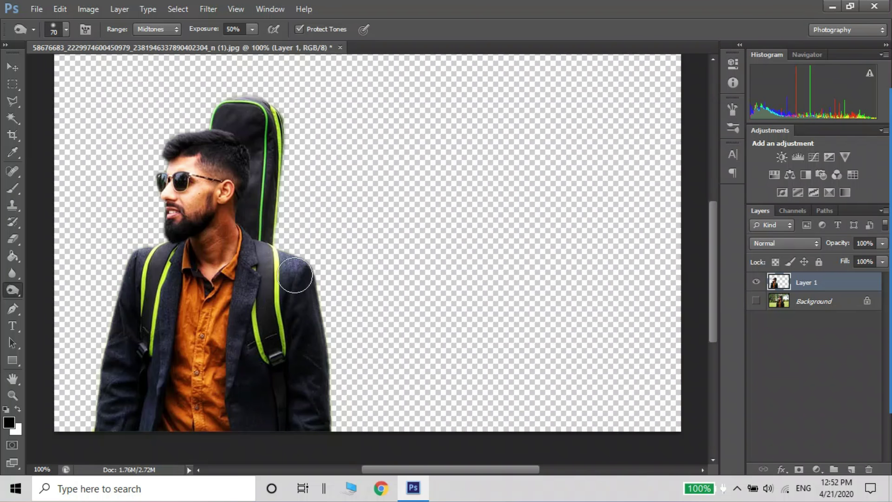
pyautogui.moveTo(290, 268)
pyautogui.mouseDown()
pyautogui.moveTo(308, 317)
pyautogui.moveTo(296, 384)
pyautogui.mouseUp()
pyautogui.moveTo(250, 316); pyautogui.dragTo(243, 325)
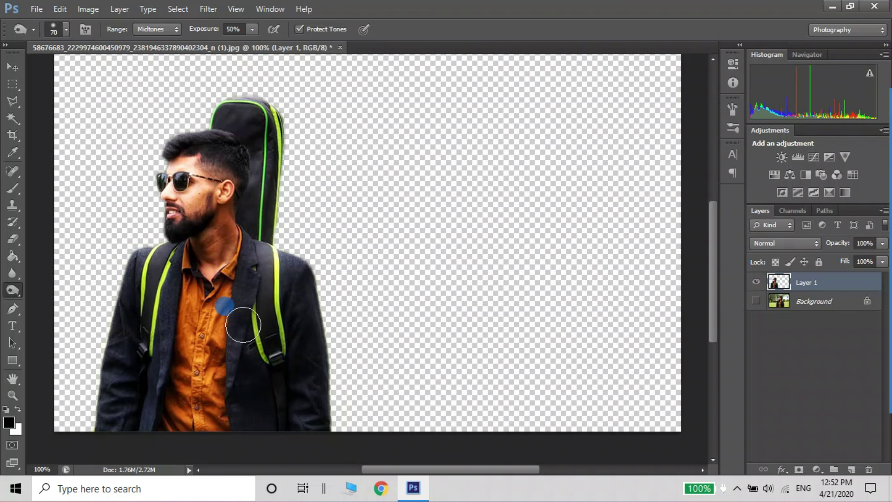
pyautogui.moveTo(181, 281)
pyautogui.mouseDown()
pyautogui.moveTo(167, 297)
pyautogui.moveTo(162, 351)
pyautogui.moveTo(141, 389)
pyautogui.moveTo(117, 369)
pyautogui.moveTo(118, 355)
pyautogui.moveTo(109, 422)
pyautogui.moveTo(136, 396)
pyautogui.mouseUp()
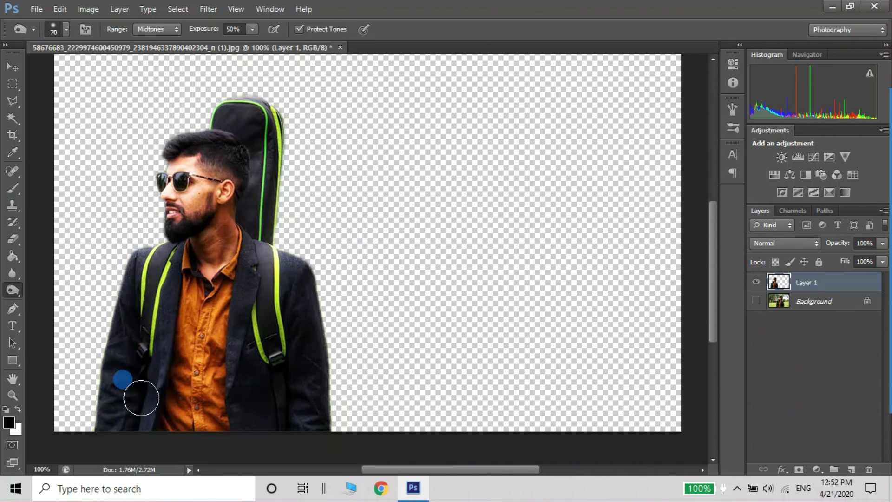
pyautogui.moveTo(255, 340); pyautogui.dragTo(255, 392)
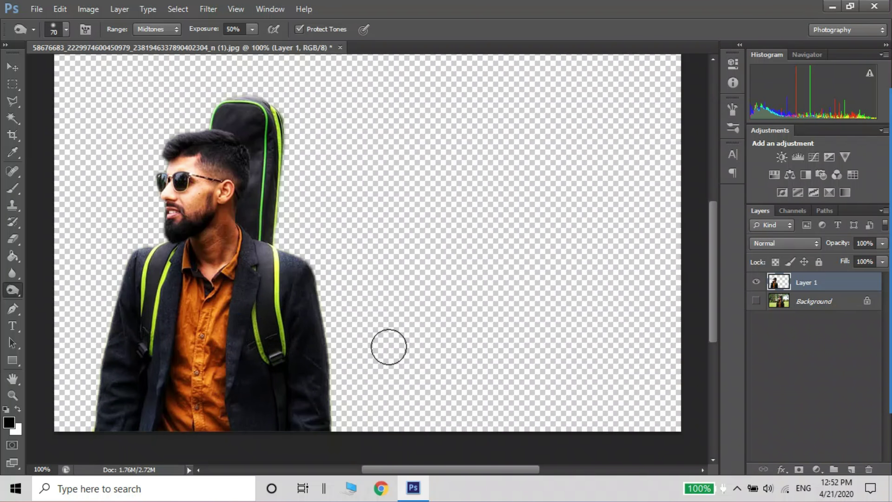
# Duplicate the cut-out man as Layer 1 copy, kept aligned over the original
pyautogui.press('v')
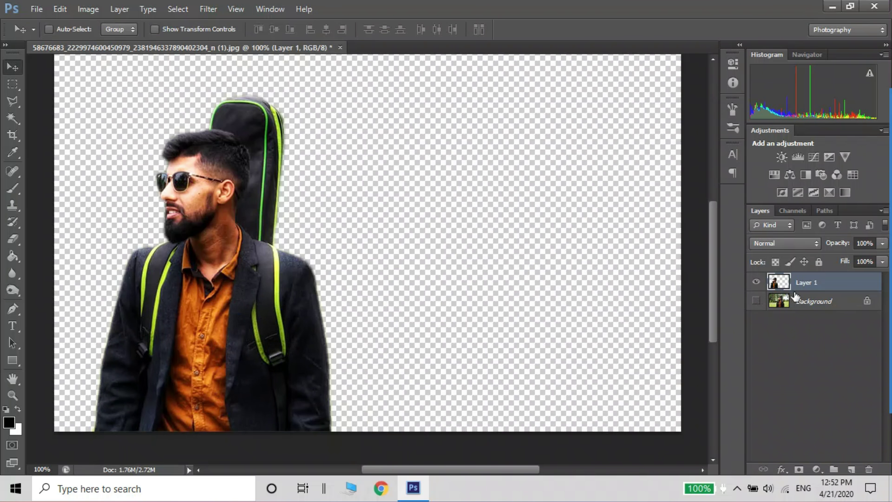
pyautogui.hotkey('ctrl', 'j')
pyautogui.moveTo(208, 331); pyautogui.dragTo(407, 342)
pyautogui.hotkey('ctrl', 'z')
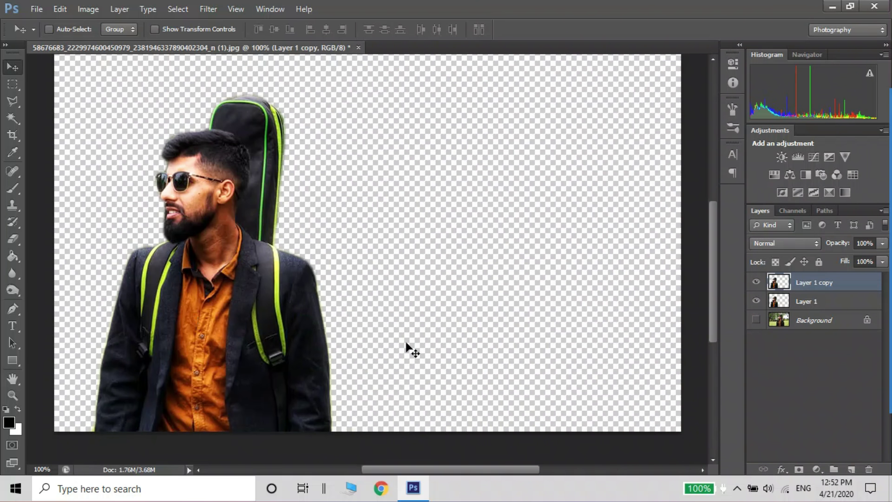
# In Liquify, Forward Warp the bag top, hair, shoulder and backpack into rightward streaks
pyautogui.click(209, 9)
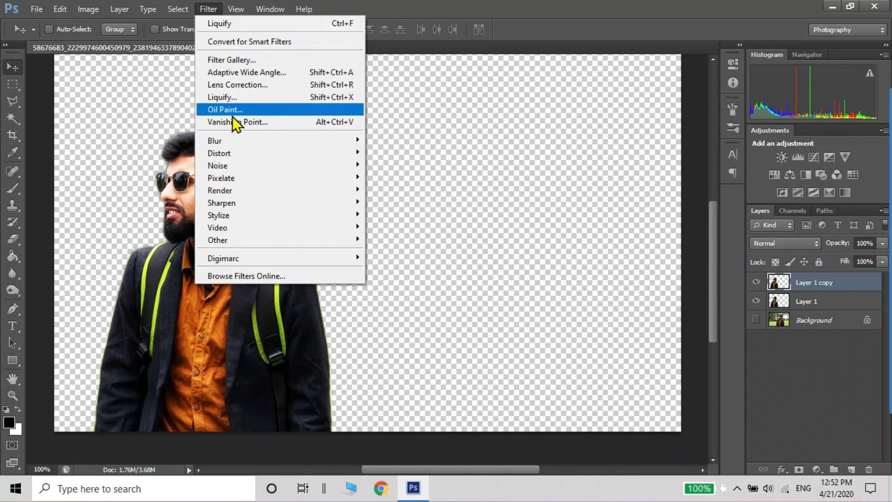
pyautogui.click(237, 98)
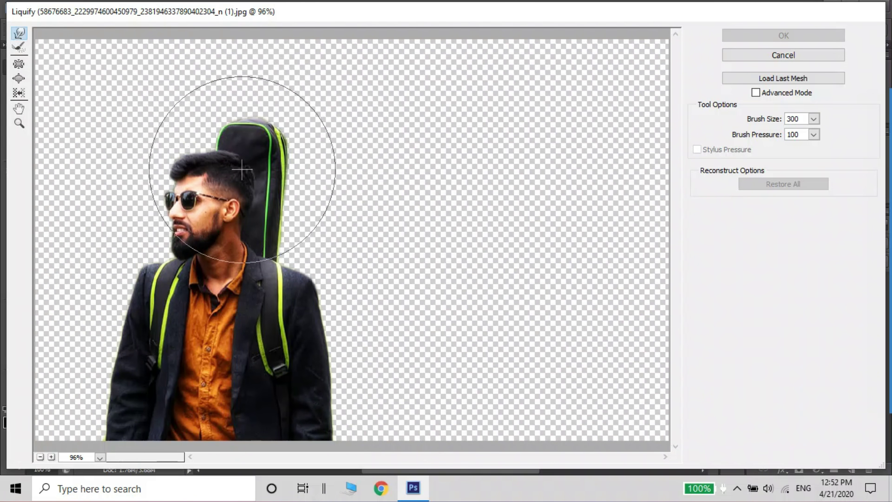
pyautogui.moveTo(239, 149)
pyautogui.mouseDown()
pyautogui.moveTo(247, 159)
pyautogui.moveTo(276, 106)
pyautogui.moveTo(242, 114)
pyautogui.moveTo(270, 74)
pyautogui.moveTo(300, 93)
pyautogui.moveTo(370, 54)
pyautogui.moveTo(325, 137)
pyautogui.moveTo(288, 156)
pyautogui.moveTo(407, 138)
pyautogui.moveTo(508, 110)
pyautogui.moveTo(259, 70)
pyautogui.moveTo(328, 80)
pyautogui.moveTo(392, 74)
pyautogui.moveTo(448, 33)
pyautogui.moveTo(392, 119)
pyautogui.moveTo(506, 100)
pyautogui.moveTo(569, 113)
pyautogui.moveTo(494, 42)
pyautogui.mouseUp()
pyautogui.moveTo(301, 227)
pyautogui.mouseDown()
pyautogui.moveTo(455, 230)
pyautogui.moveTo(408, 183)
pyautogui.moveTo(384, 183)
pyautogui.moveTo(557, 191)
pyautogui.moveTo(378, 242)
pyautogui.mouseUp()
pyautogui.moveTo(284, 265)
pyautogui.mouseDown()
pyautogui.moveTo(296, 293)
pyautogui.moveTo(518, 303)
pyautogui.mouseUp()
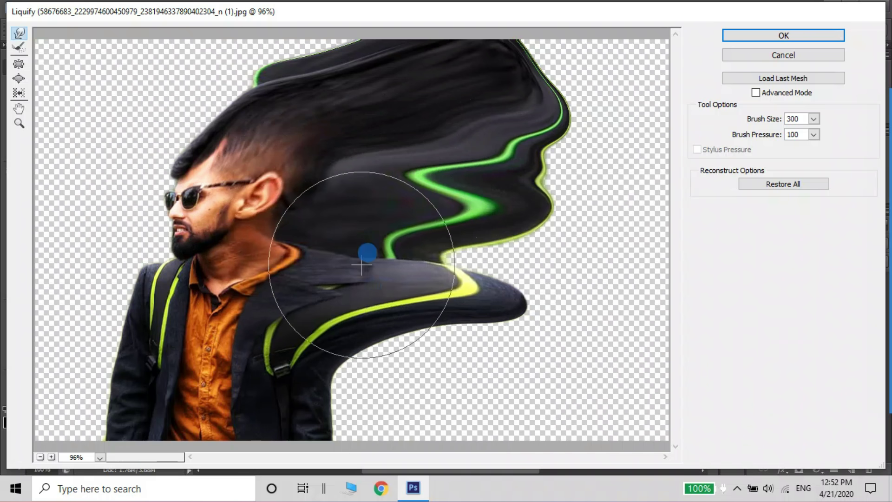
pyautogui.moveTo(368, 249); pyautogui.dragTo(618, 243)
pyautogui.moveTo(343, 370)
pyautogui.mouseDown()
pyautogui.moveTo(302, 358)
pyautogui.moveTo(531, 371)
pyautogui.moveTo(469, 351)
pyautogui.moveTo(521, 343)
pyautogui.moveTo(592, 351)
pyautogui.mouseUp()
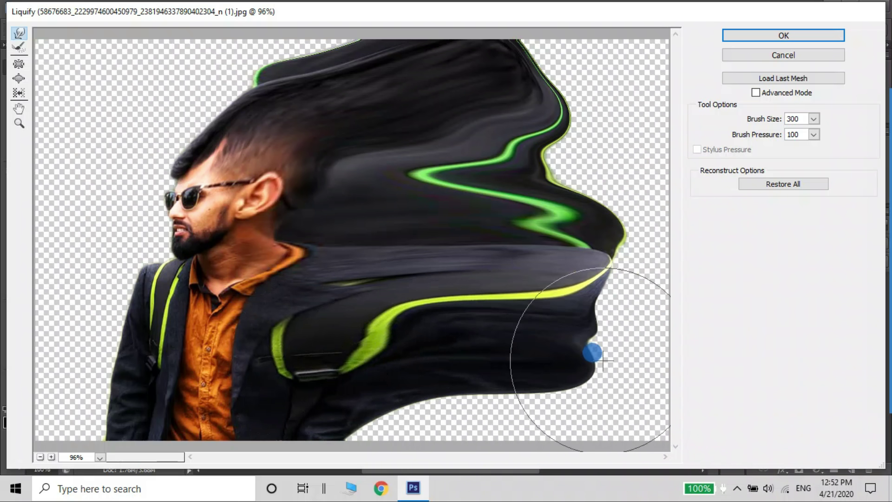
pyautogui.moveTo(322, 431)
pyautogui.mouseDown()
pyautogui.moveTo(488, 424)
pyautogui.moveTo(563, 434)
pyautogui.moveTo(519, 404)
pyautogui.moveTo(604, 390)
pyautogui.moveTo(578, 342)
pyautogui.moveTo(616, 324)
pyautogui.moveTo(660, 259)
pyautogui.mouseUp()
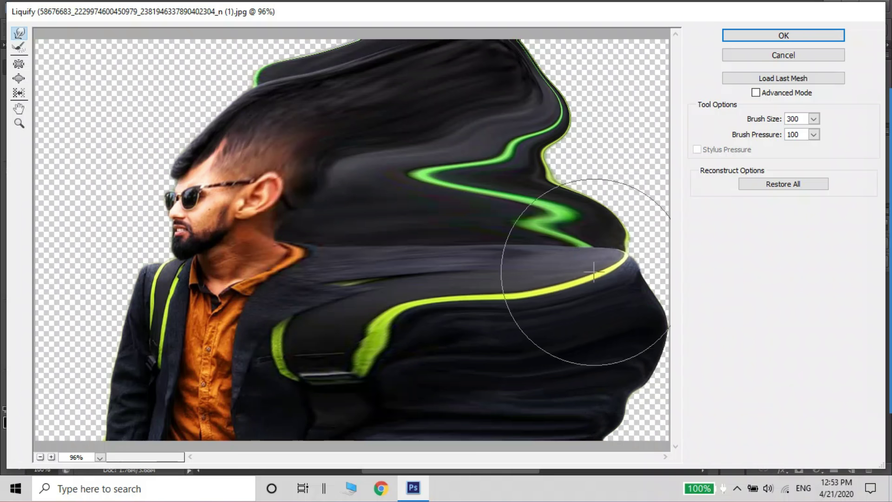
# Push the jacket and shoulder further right, bulge the hair upward, fill right gaps, and apply
pyautogui.moveTo(584, 259); pyautogui.dragTo(608, 230)
pyautogui.moveTo(551, 207)
pyautogui.mouseDown()
pyautogui.moveTo(566, 164)
pyautogui.moveTo(615, 137)
pyautogui.moveTo(546, 107)
pyautogui.moveTo(600, 55)
pyautogui.moveTo(608, 99)
pyautogui.moveTo(647, 113)
pyautogui.moveTo(629, 127)
pyautogui.mouseUp()
pyautogui.moveTo(244, 111)
pyautogui.mouseDown()
pyautogui.moveTo(247, 80)
pyautogui.moveTo(243, 69)
pyautogui.moveTo(222, 90)
pyautogui.moveTo(229, 74)
pyautogui.moveTo(318, 51)
pyautogui.mouseUp()
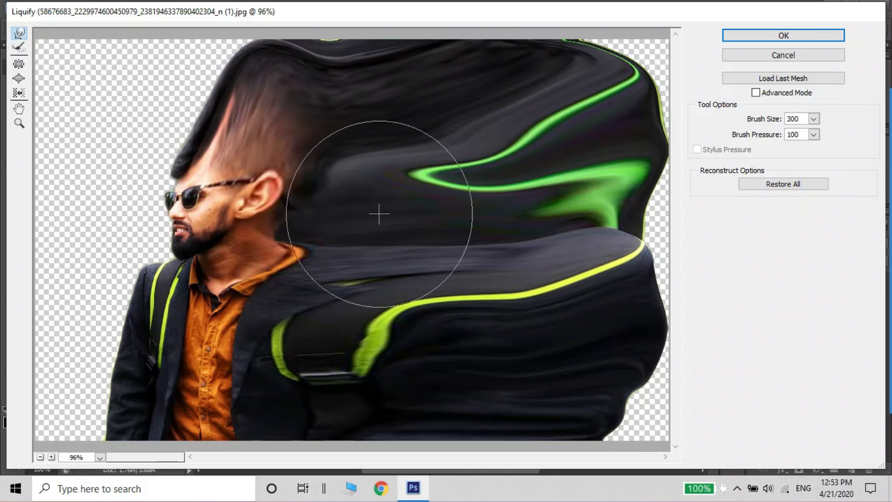
pyautogui.moveTo(586, 407)
pyautogui.mouseDown()
pyautogui.moveTo(632, 423)
pyautogui.moveTo(611, 282)
pyautogui.moveTo(632, 251)
pyautogui.moveTo(664, 230)
pyautogui.moveTo(641, 84)
pyautogui.moveTo(661, 36)
pyautogui.moveTo(674, 32)
pyautogui.mouseUp()
pyautogui.moveTo(651, 182)
pyautogui.mouseDown()
pyautogui.moveTo(643, 185)
pyautogui.moveTo(669, 199)
pyautogui.mouseUp()
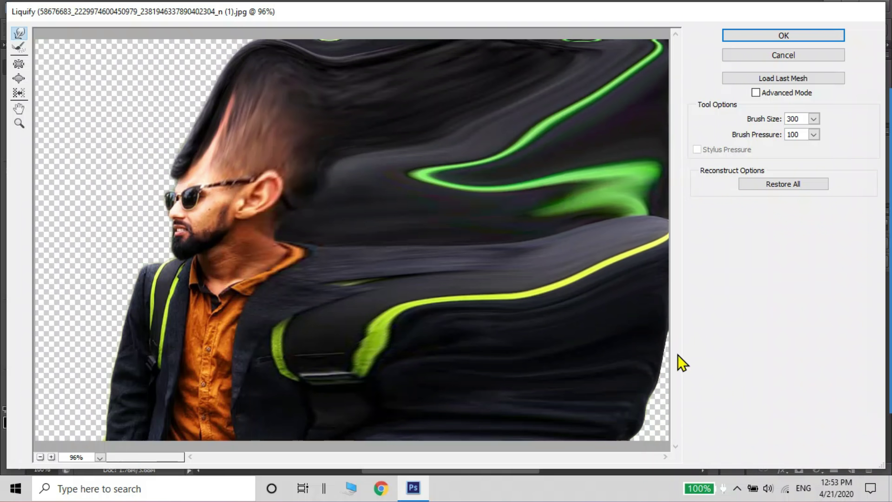
pyautogui.moveTo(649, 371); pyautogui.dragTo(681, 411)
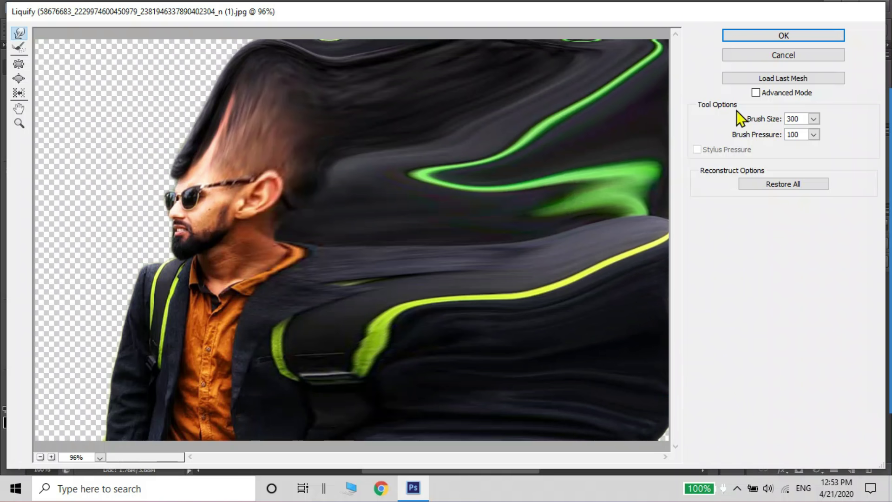
pyautogui.click(751, 35)
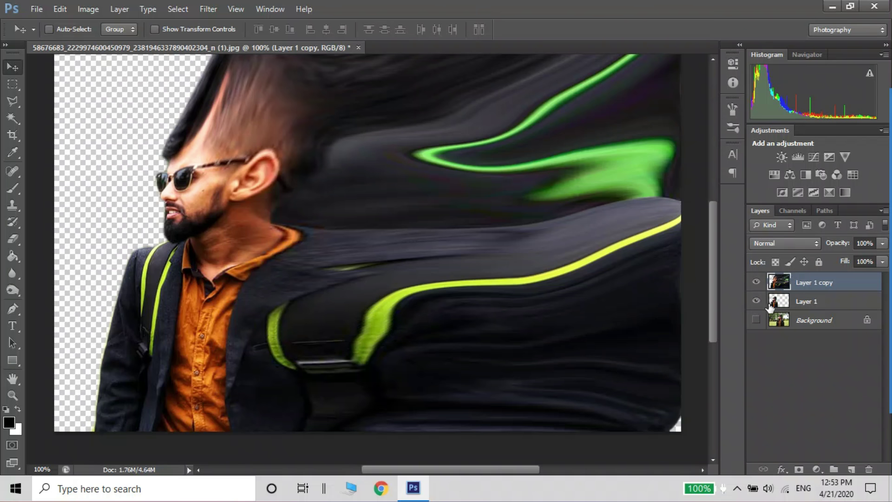
# Hide Layer 1 copy and add a black-to-white Gradient Fill layer above Background, opening its Gradient Editor
pyautogui.click(755, 282)
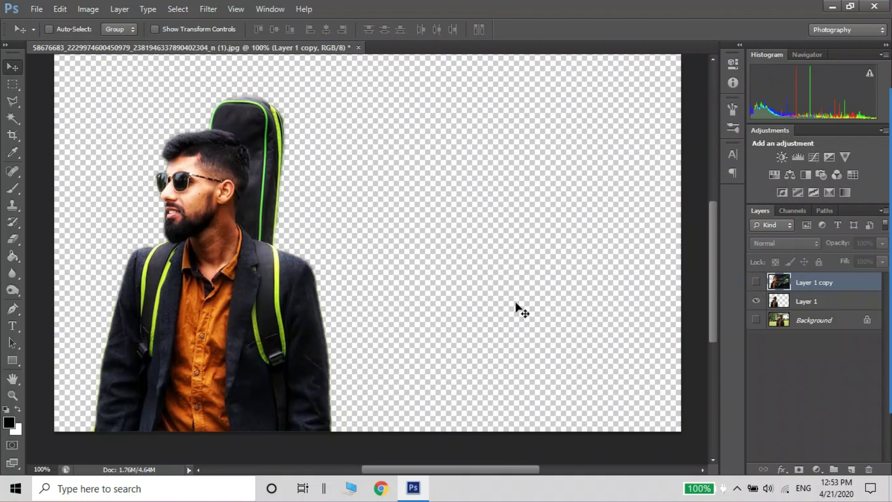
pyautogui.click(796, 303)
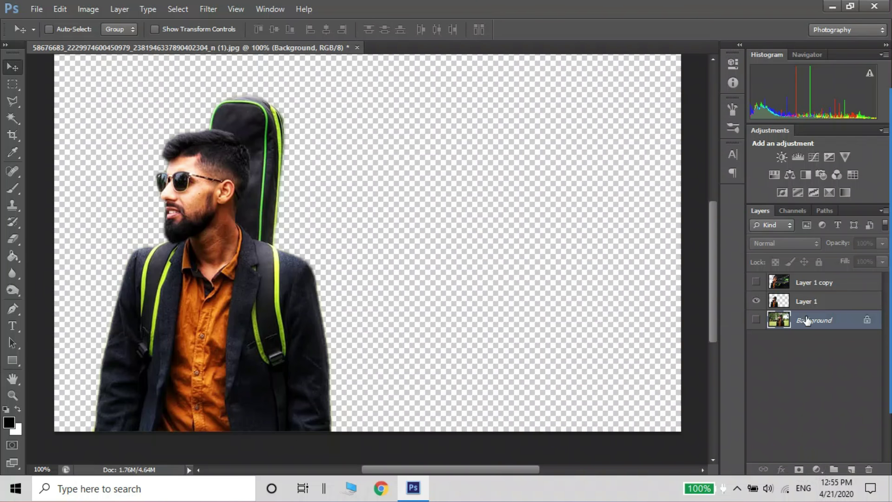
pyautogui.click(817, 470)
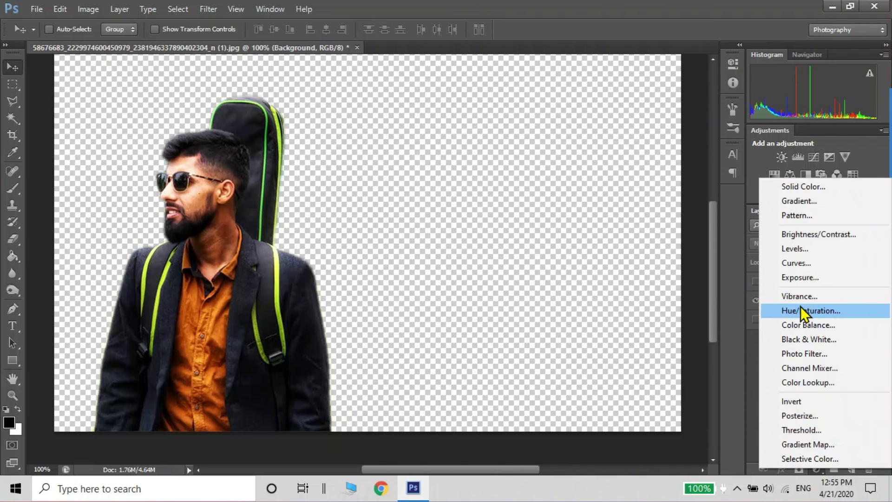
pyautogui.click(803, 201)
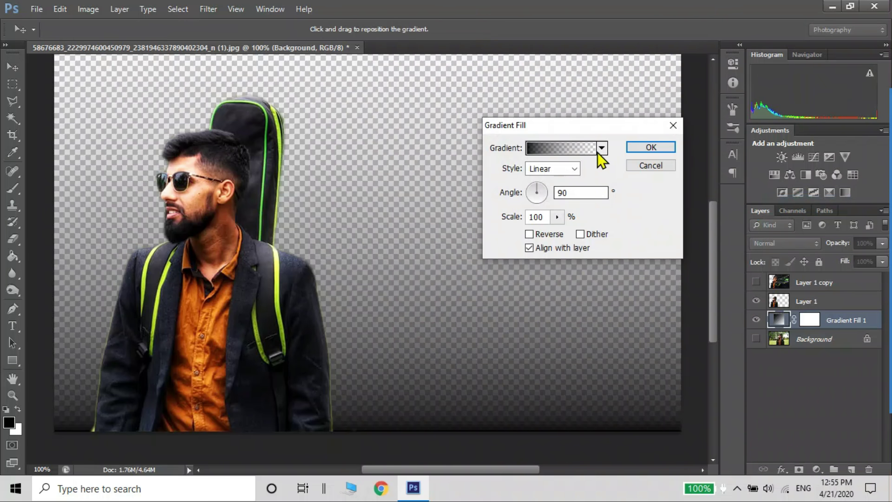
pyautogui.click(601, 148)
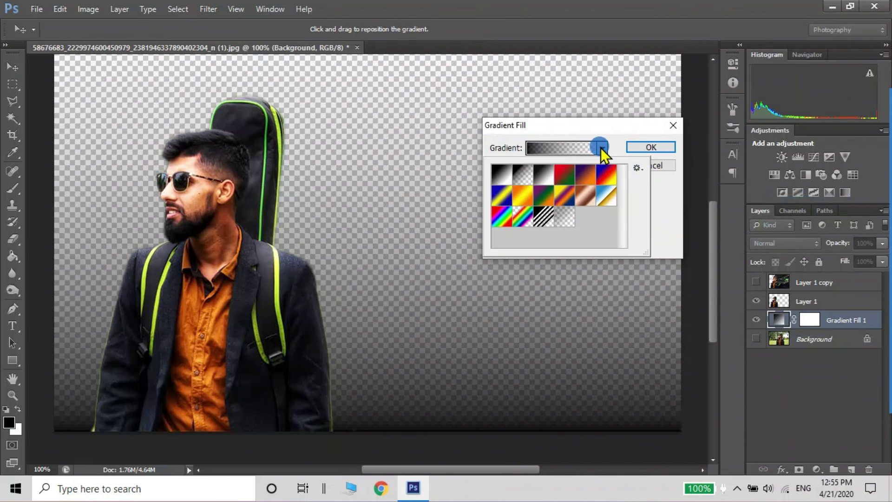
pyautogui.click(511, 174)
pyautogui.click(543, 147)
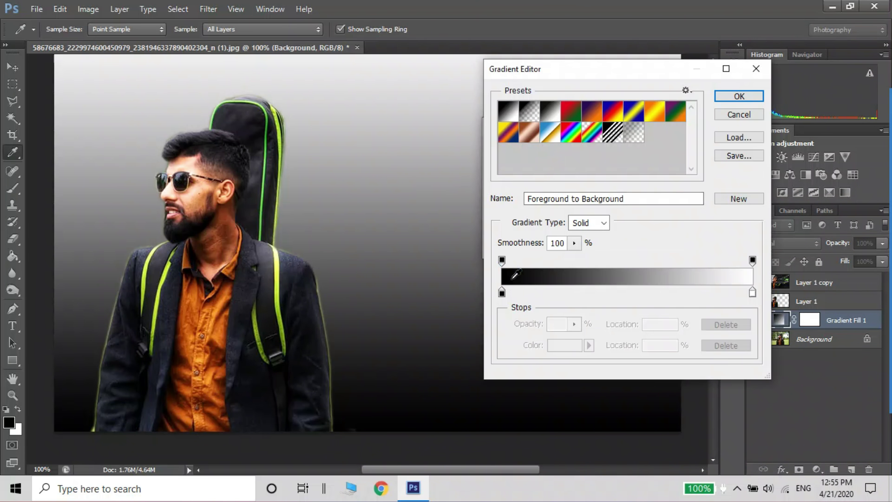
# Set the gradient's left colour stop to teal #006666 and accept the edited gradient
pyautogui.click(503, 294)
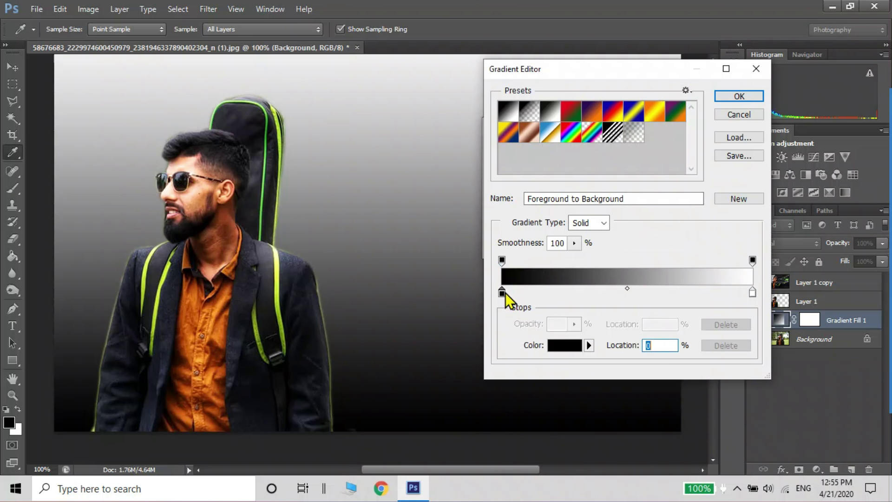
pyautogui.click(567, 347)
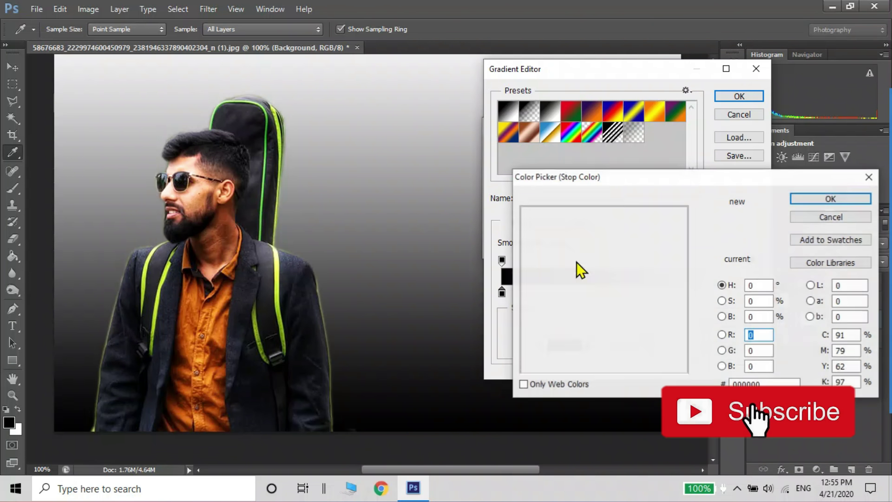
pyautogui.click(704, 289)
pyautogui.click(680, 257)
pyautogui.click(685, 287)
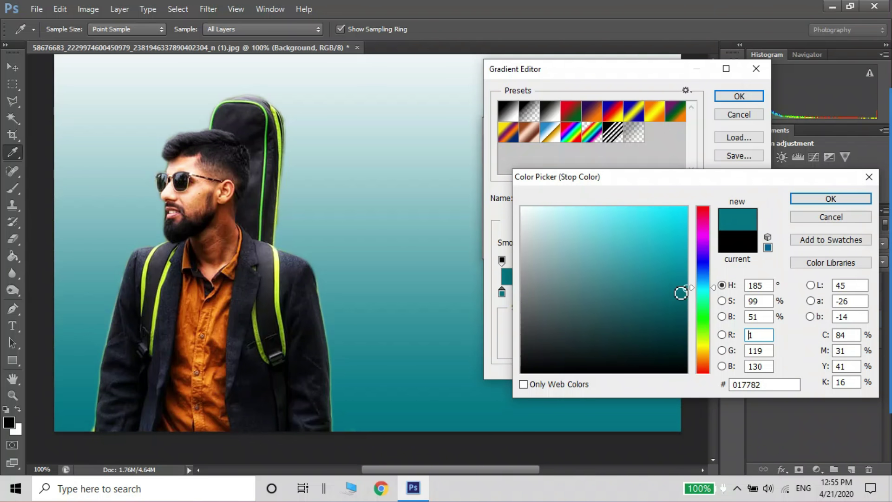
pyautogui.click(679, 297)
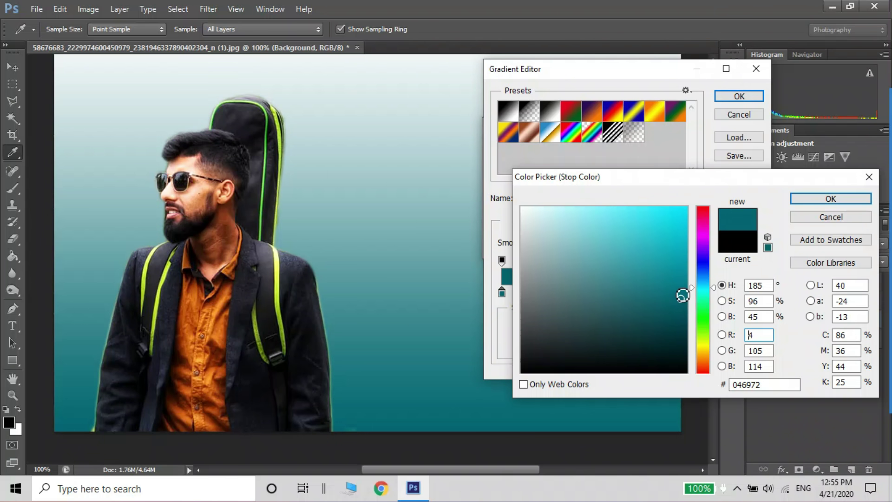
pyautogui.click(550, 385)
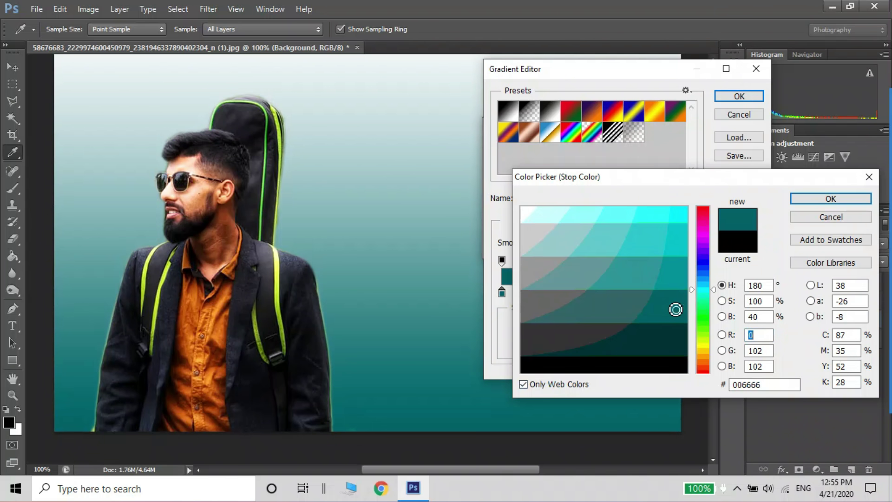
pyautogui.press('Return')
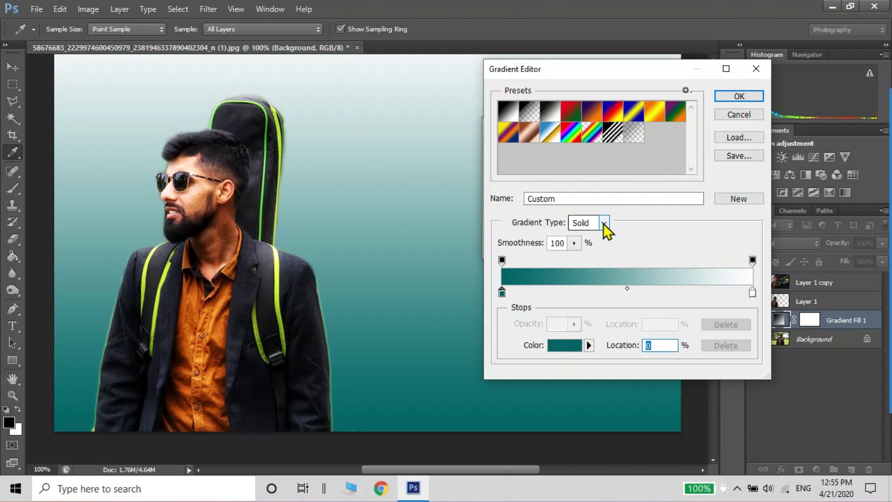
pyautogui.click(731, 91)
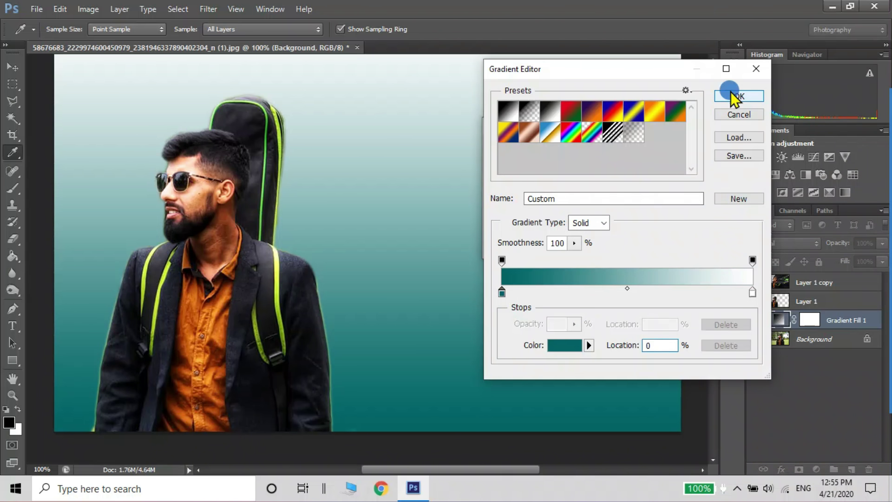
# Switch the gradient fill style to Radial
pyautogui.moveTo(540, 187)
pyautogui.mouseDown()
pyautogui.moveTo(547, 196)
pyautogui.moveTo(548, 178)
pyautogui.mouseUp()
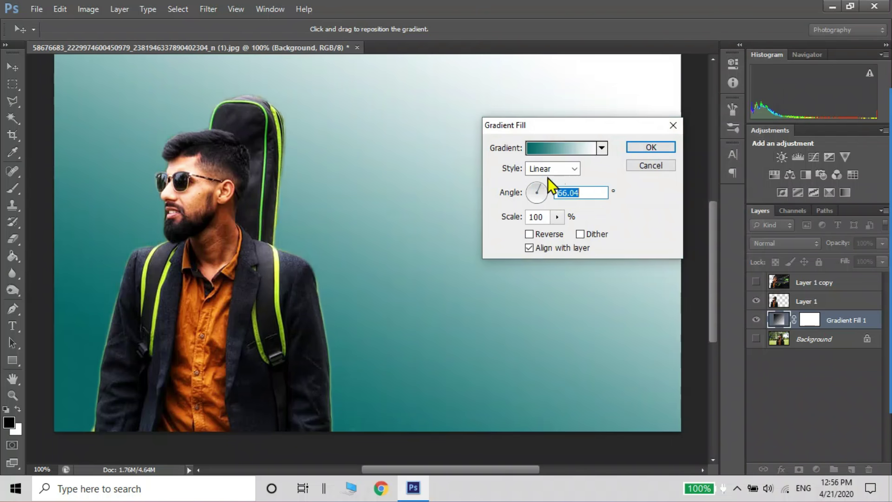
pyautogui.click(551, 169)
pyautogui.click(557, 182)
pyautogui.click(528, 235)
pyautogui.click(529, 235)
pyautogui.click(558, 169)
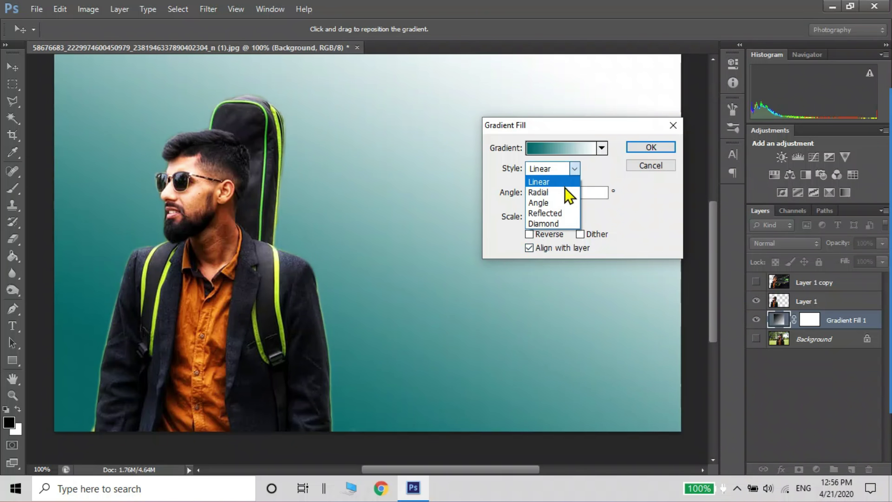
pyautogui.click(566, 191)
# Reverse the radial gradient at angle 174.29° and scale 139%, centred near the man, and commit it
pyautogui.moveTo(296, 197); pyautogui.dragTo(260, 204)
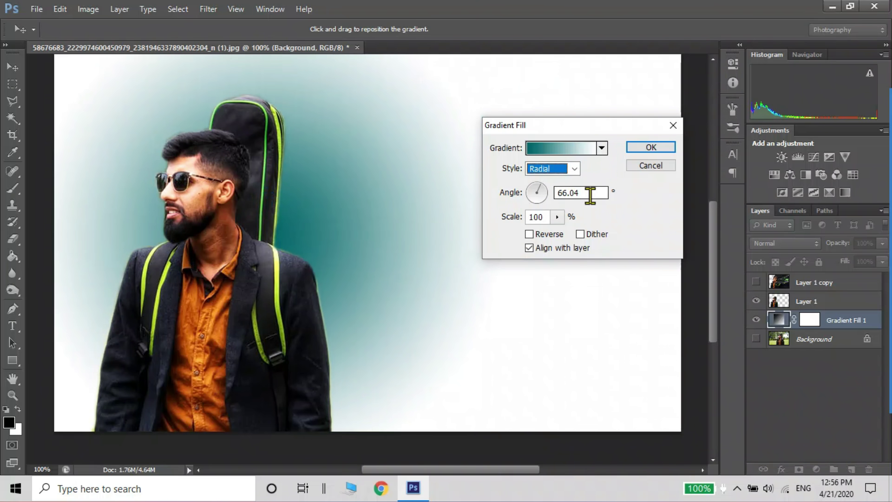
pyautogui.moveTo(532, 193); pyautogui.dragTo(586, 236)
pyautogui.moveTo(534, 199); pyautogui.dragTo(528, 193)
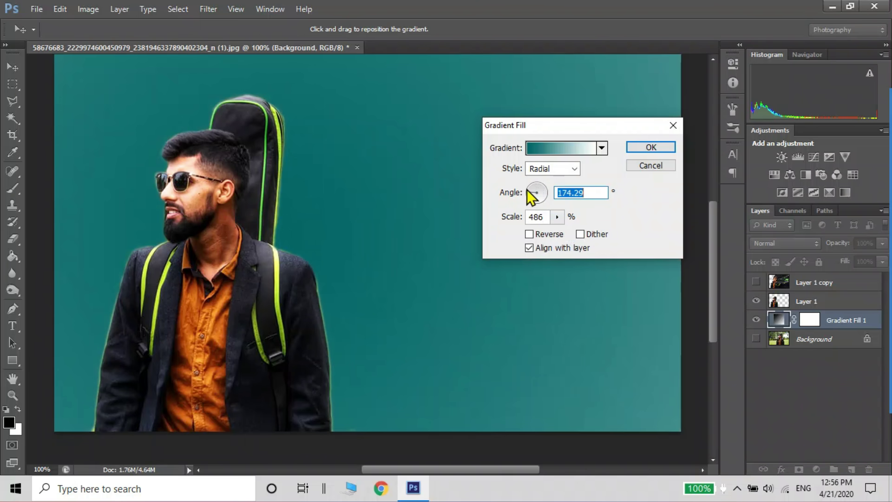
pyautogui.click(542, 234)
pyautogui.moveTo(553, 232); pyautogui.dragTo(539, 231)
pyautogui.moveTo(356, 215); pyautogui.dragTo(313, 189)
pyautogui.moveTo(550, 218)
pyautogui.mouseDown()
pyautogui.moveTo(564, 233)
pyautogui.moveTo(550, 232)
pyautogui.mouseUp()
pyautogui.moveTo(286, 218); pyautogui.dragTo(263, 195)
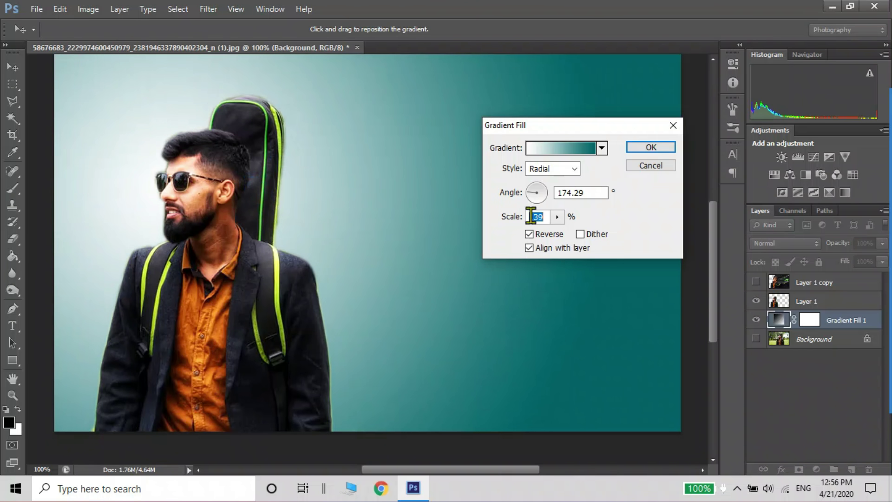
pyautogui.moveTo(609, 127); pyautogui.dragTo(611, 202)
pyautogui.click(657, 224)
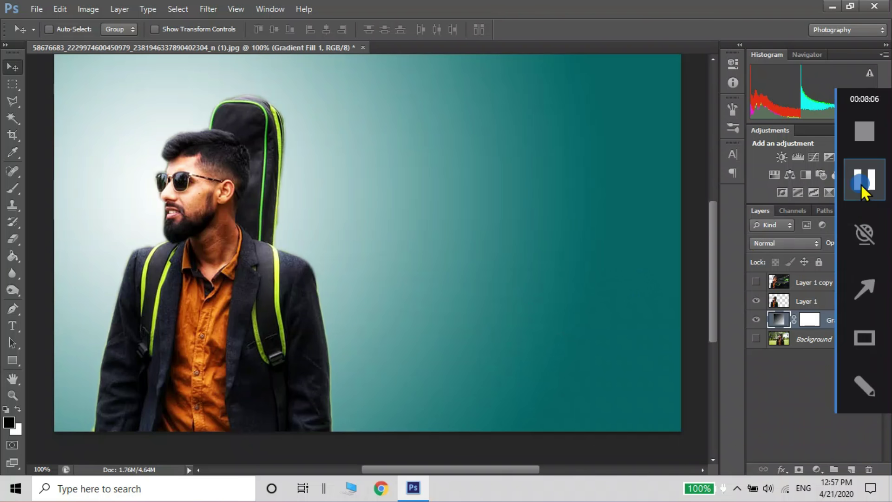
# Give Layer 1 copy a black hide-all layer mask
pyautogui.click(862, 185)
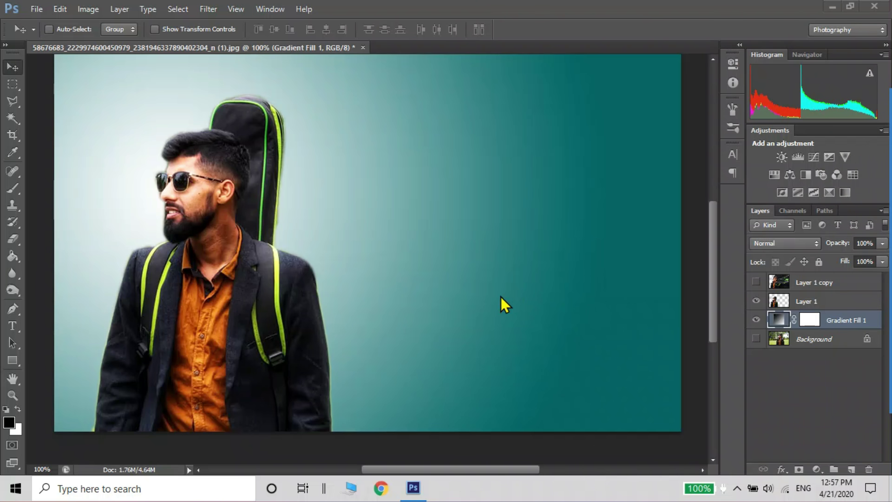
pyautogui.click(814, 285)
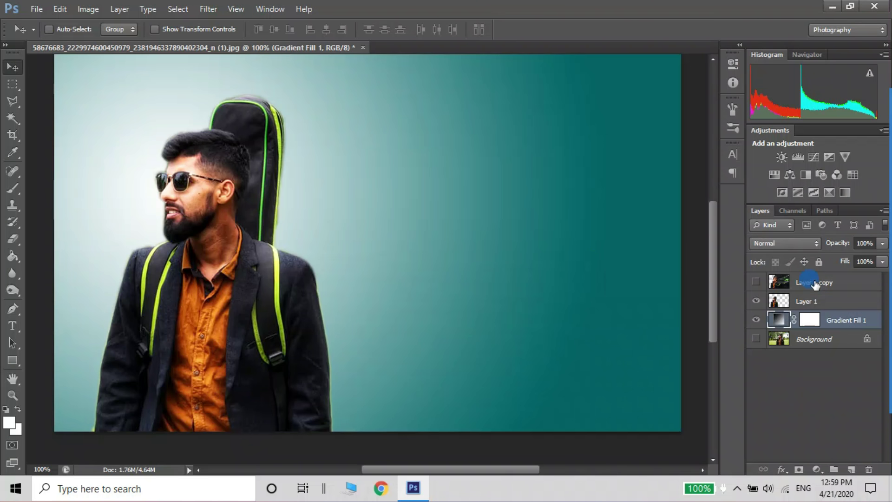
pyautogui.click(806, 282)
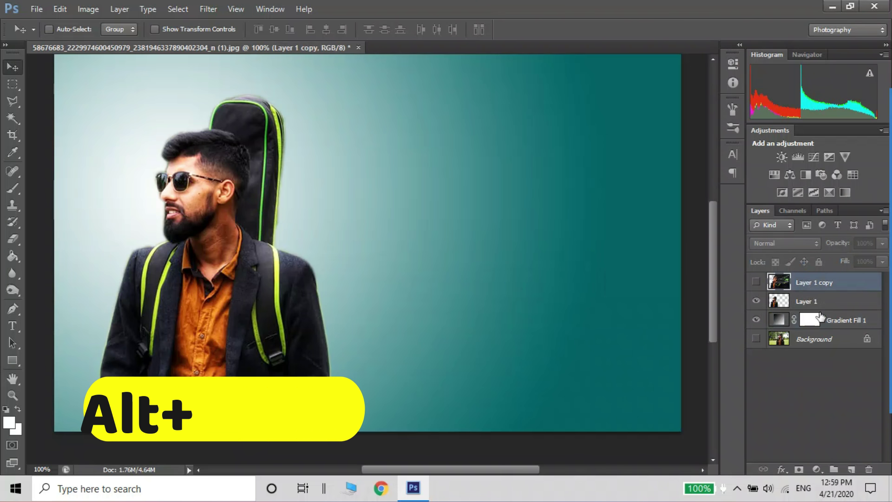
pyautogui.keyDown('alt'); pyautogui.click(797, 469); pyautogui.keyUp('alt')
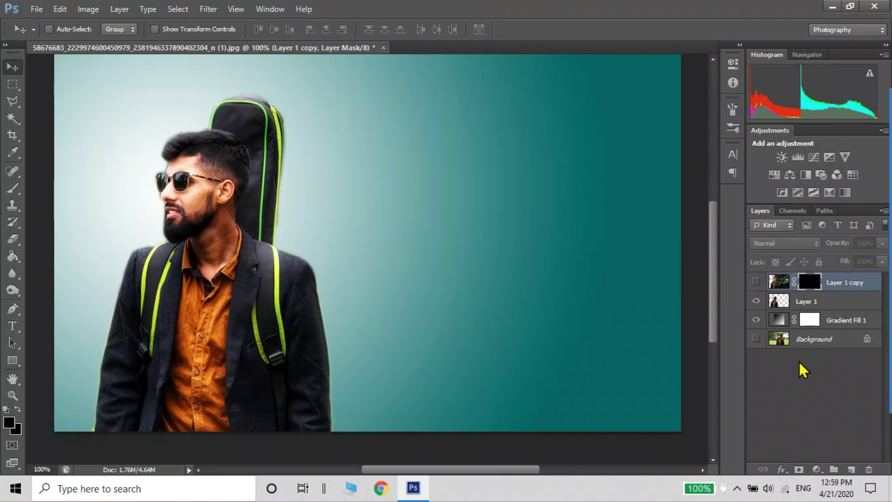
# Give Layer 1 a white reveal-all layer mask
pyautogui.moveTo(808, 285); pyautogui.dragTo(808, 301)
pyautogui.click(807, 301)
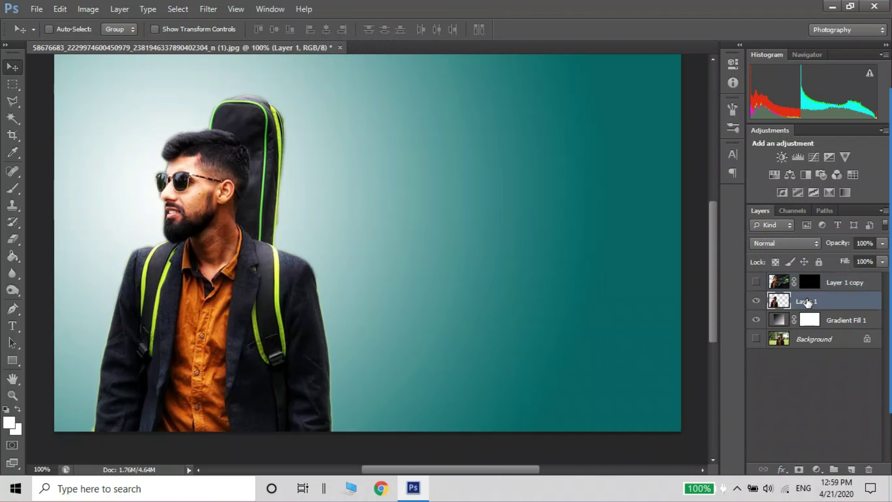
pyautogui.click(798, 470)
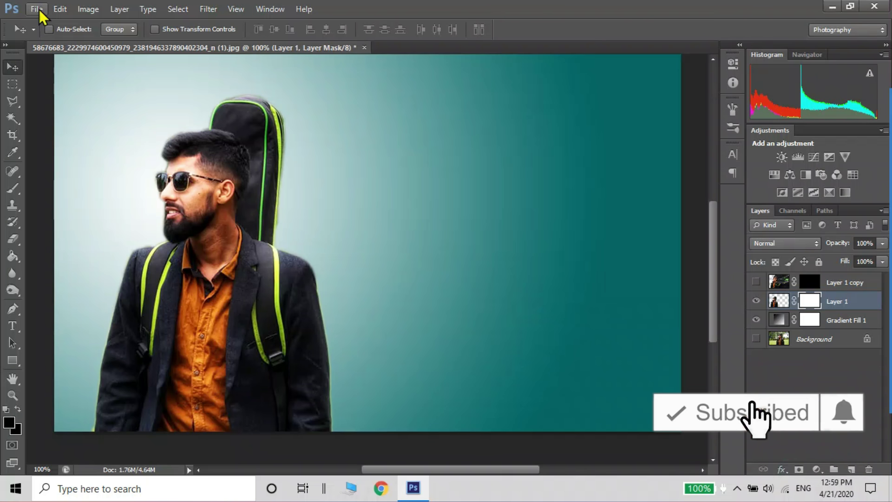
# Load the 20 Smoke Brushes set into the Brush tool, replacing the current brushes
pyautogui.click(12, 188)
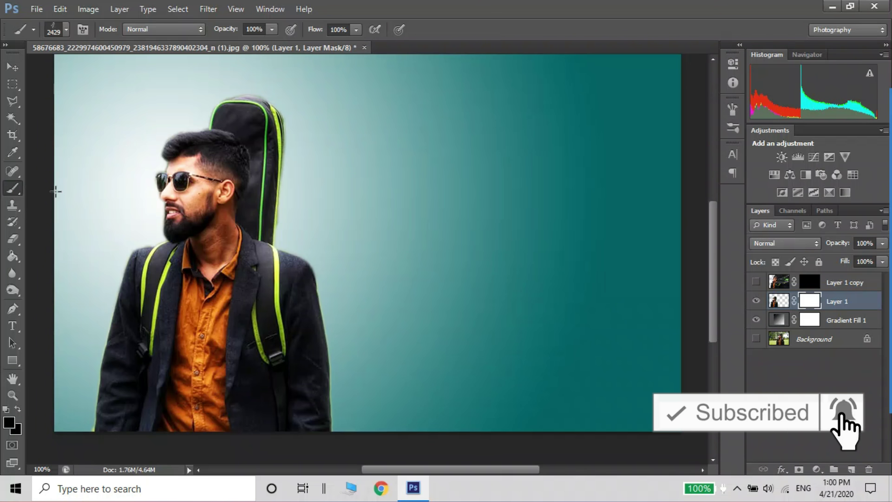
pyautogui.click(66, 29)
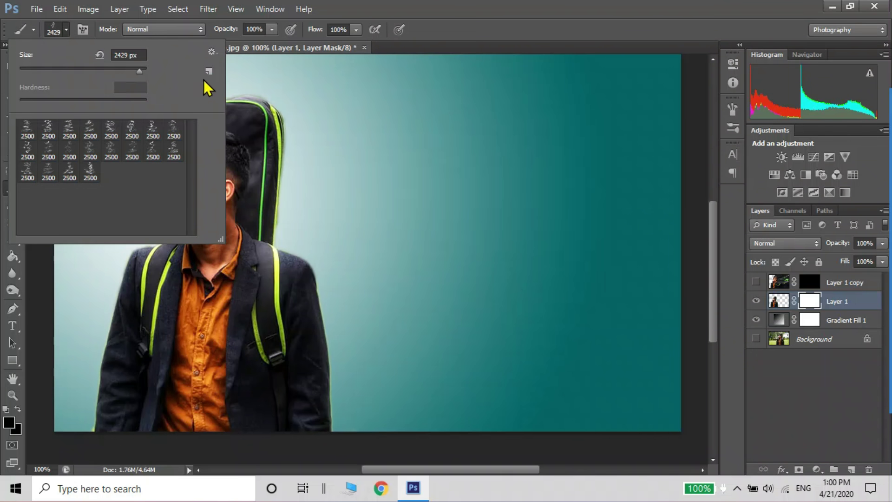
pyautogui.click(212, 52)
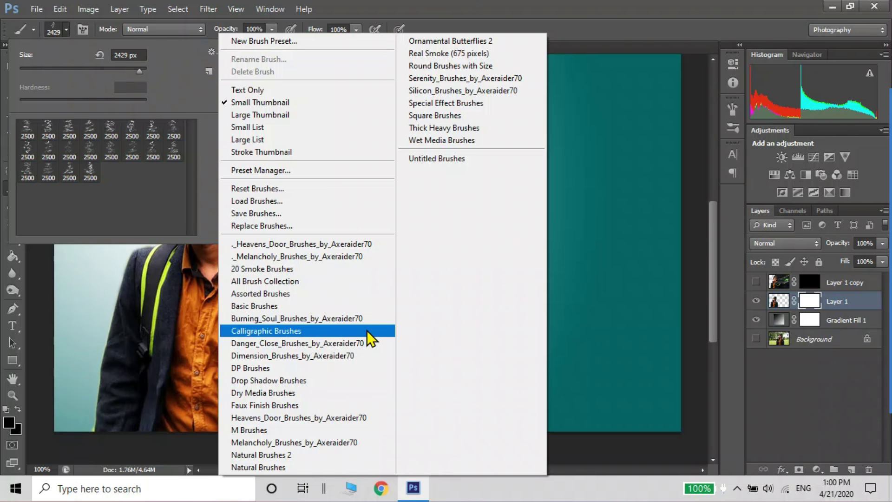
pyautogui.click(311, 270)
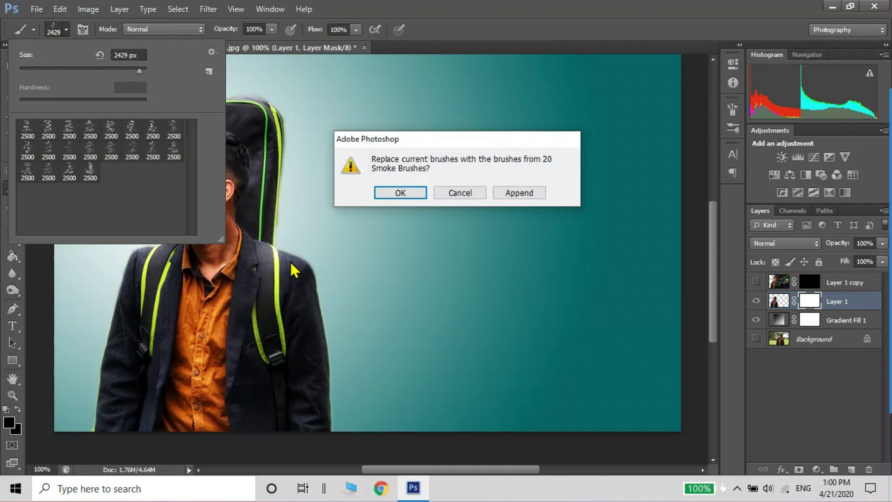
pyautogui.click(409, 192)
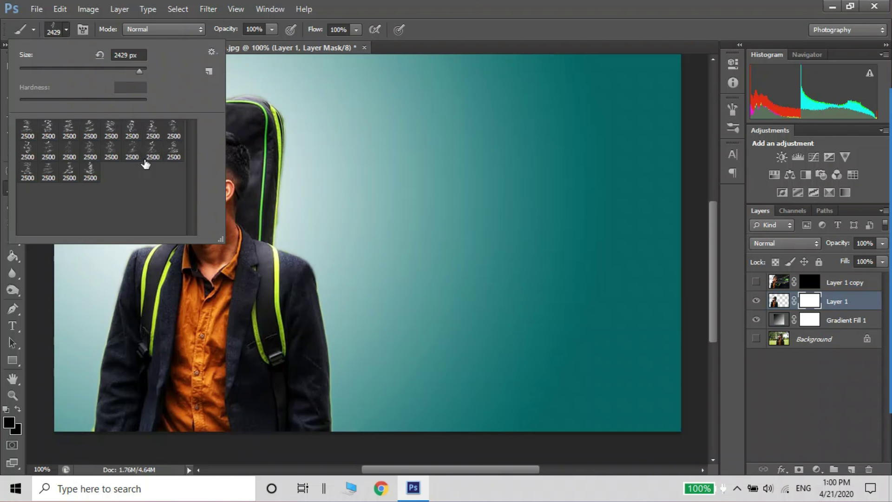
# Pick the first smoke brush and halve its size to 500 px
pyautogui.click(30, 131)
pyautogui.click(481, 3)
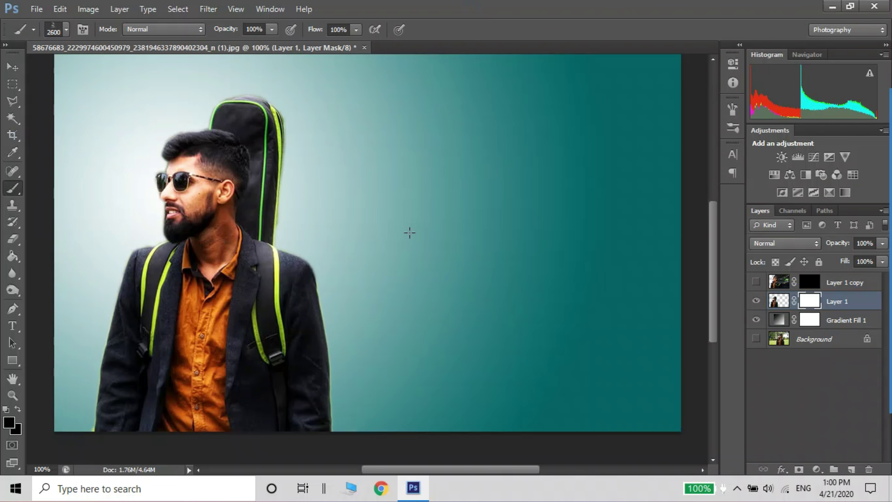
pyautogui.press('[')
pyautogui.press('[')
pyautogui.press('[')
pyautogui.press('[')
pyautogui.press('[')
pyautogui.press('[')
pyautogui.press('[')
pyautogui.press('[')
pyautogui.press('[')
pyautogui.press('[')
pyautogui.press('[')
pyautogui.press('[')
pyautogui.press('[')
pyautogui.press('[')
pyautogui.press('[')
pyautogui.press('[')
pyautogui.press('[')
pyautogui.press('[')
pyautogui.press('[')
pyautogui.press('[')
pyautogui.press('[')
pyautogui.press('[')
pyautogui.press('[')
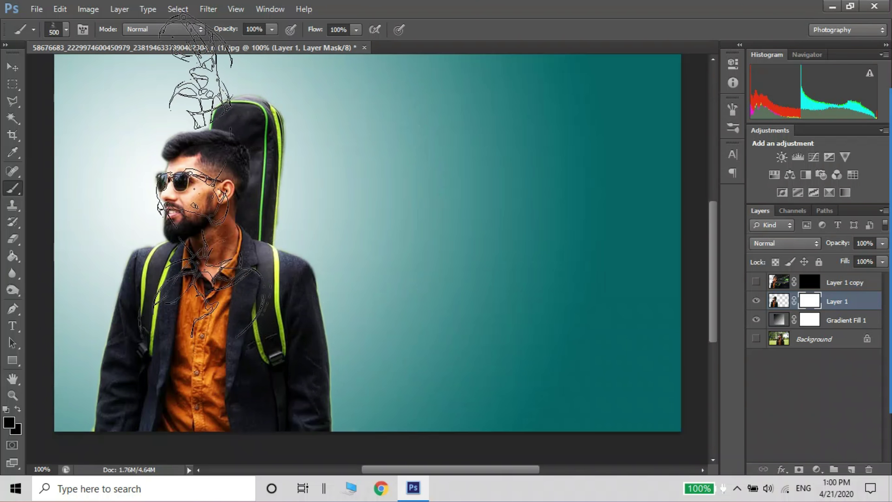
pyautogui.click(82, 30)
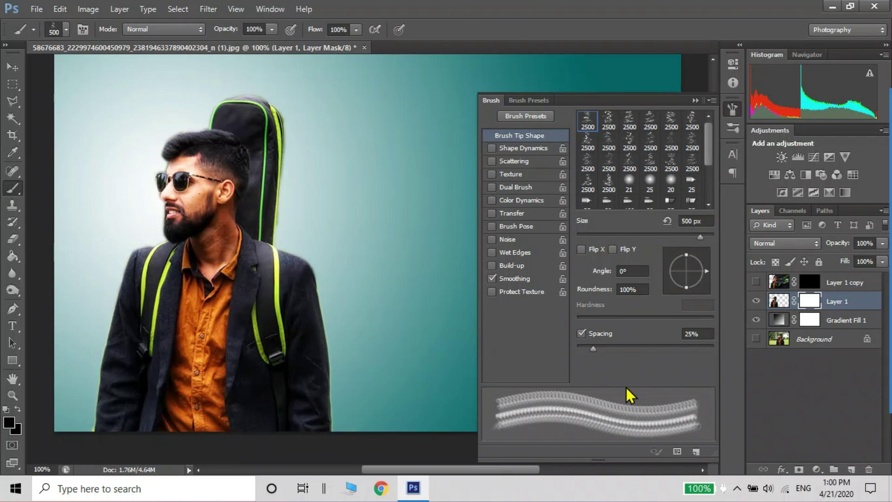
# Angle the smoke brush tip to about -60°, shrink it to 300 px, and hide Gradient Fill 1
pyautogui.moveTo(706, 271); pyautogui.dragTo(701, 285)
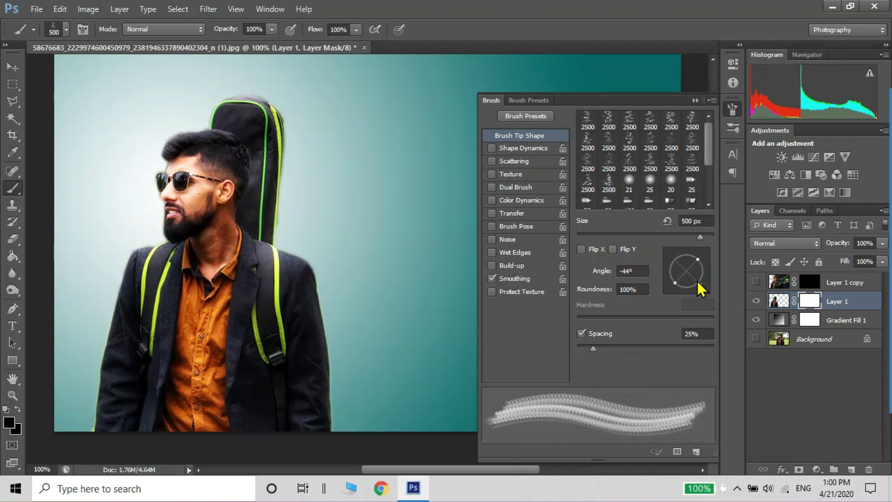
pyautogui.moveTo(698, 284); pyautogui.dragTo(695, 293)
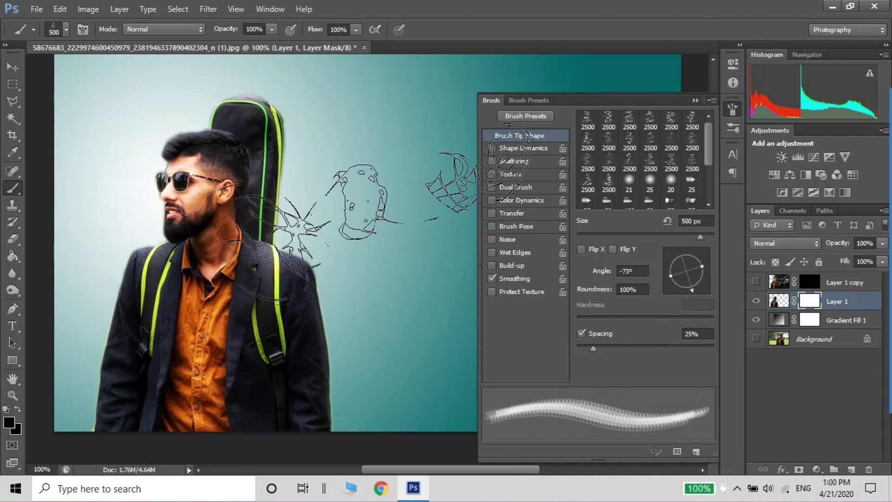
pyautogui.moveTo(691, 291); pyautogui.dragTo(698, 288)
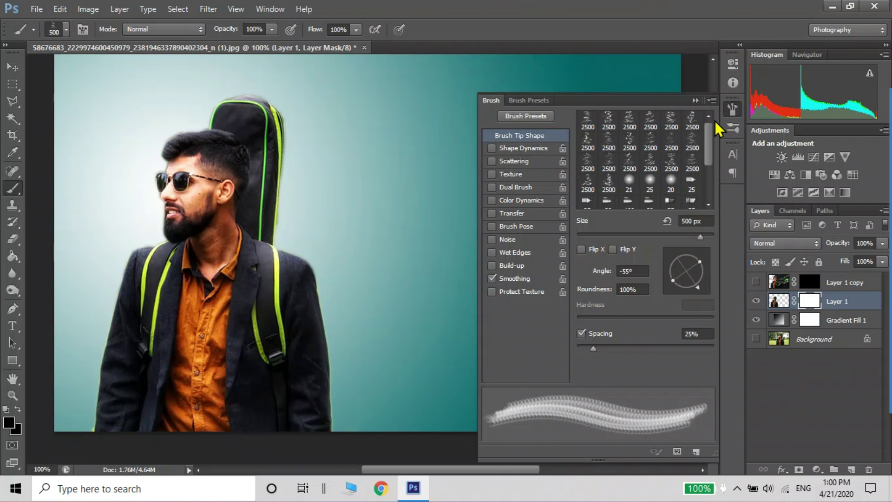
pyautogui.click(695, 100)
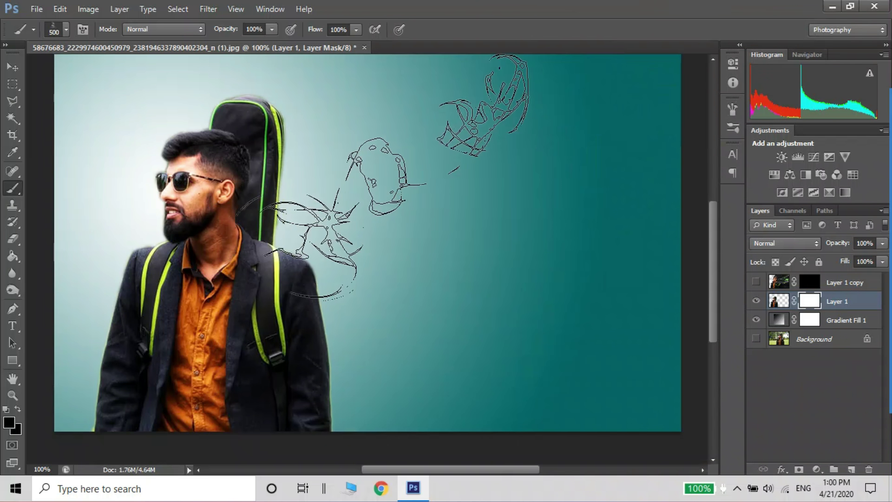
pyautogui.press('[')
pyautogui.press('[')
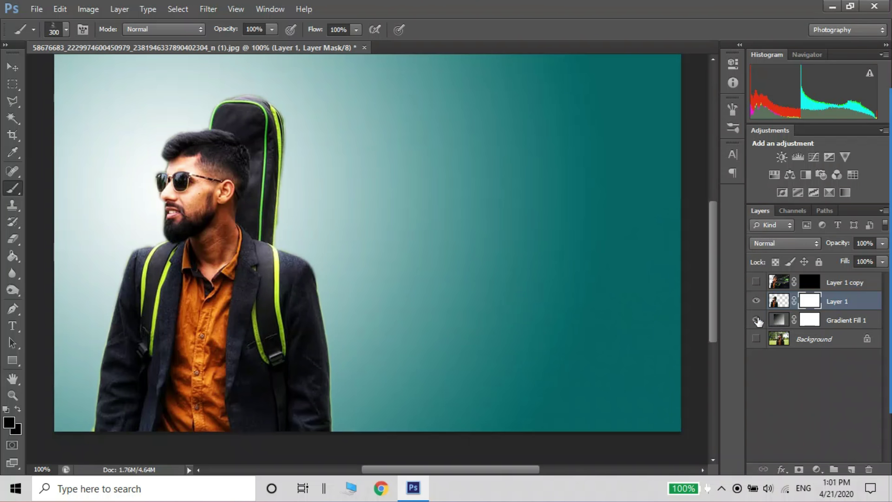
pyautogui.click(756, 321)
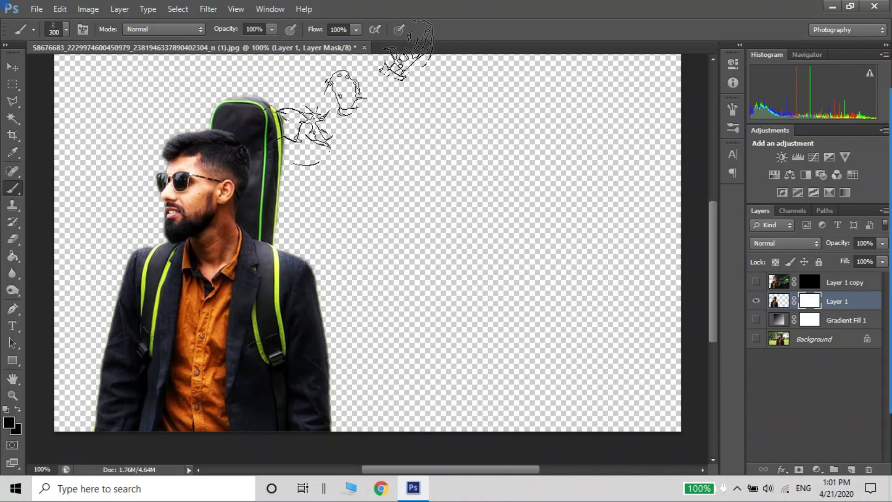
# Paint smoke wisps from the guitar bag down to the shoulder, then pick the 2500 px smoke preset
pyautogui.click(325, 130)
pyautogui.moveTo(345, 139)
pyautogui.mouseDown()
pyautogui.moveTo(355, 150)
pyautogui.moveTo(363, 255)
pyautogui.moveTo(395, 369)
pyautogui.moveTo(385, 409)
pyautogui.mouseUp()
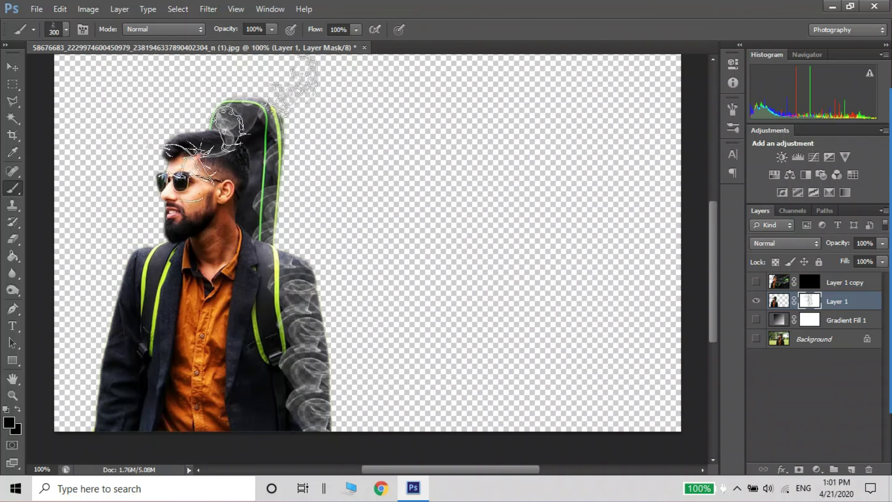
pyautogui.click(66, 29)
pyautogui.click(153, 130)
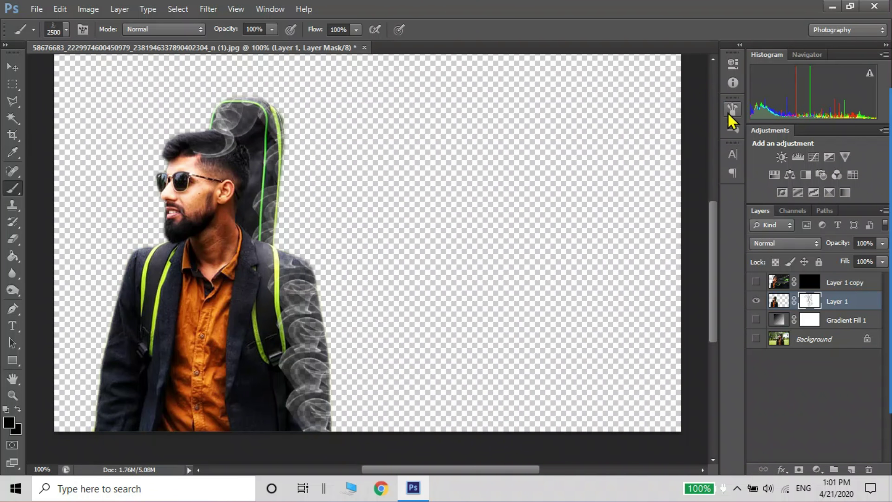
# Rotate the smoke brush tip to about -58° and shrink it to 250 px
pyautogui.click(731, 111)
pyautogui.press('[')
pyautogui.press('[')
pyautogui.press('[')
pyautogui.press('[')
pyautogui.press('[')
pyautogui.press('[')
pyautogui.press('[')
pyautogui.press('[')
pyautogui.press('[')
pyautogui.press('[')
pyautogui.press('[')
pyautogui.press('[')
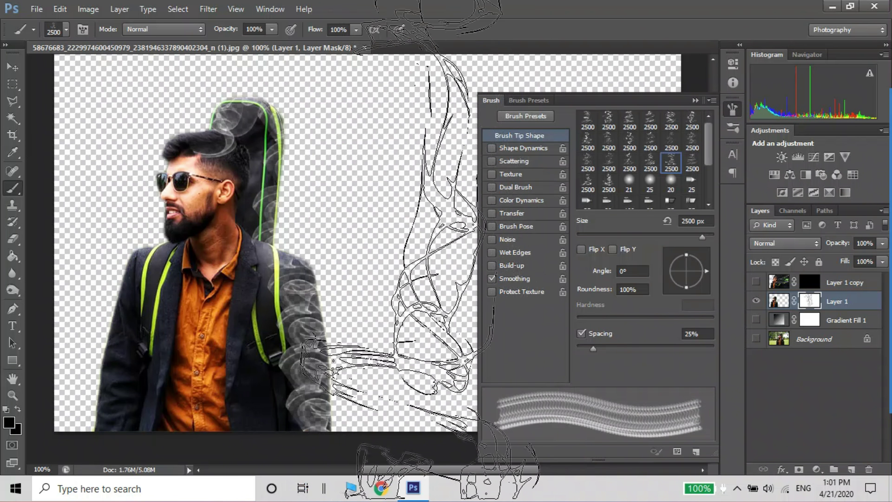
pyautogui.moveTo(693, 263); pyautogui.dragTo(696, 287)
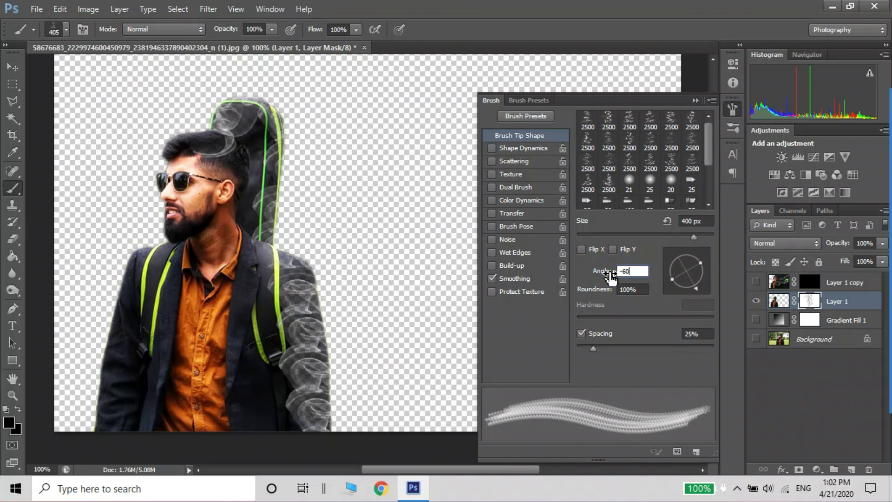
pyautogui.press('F5')
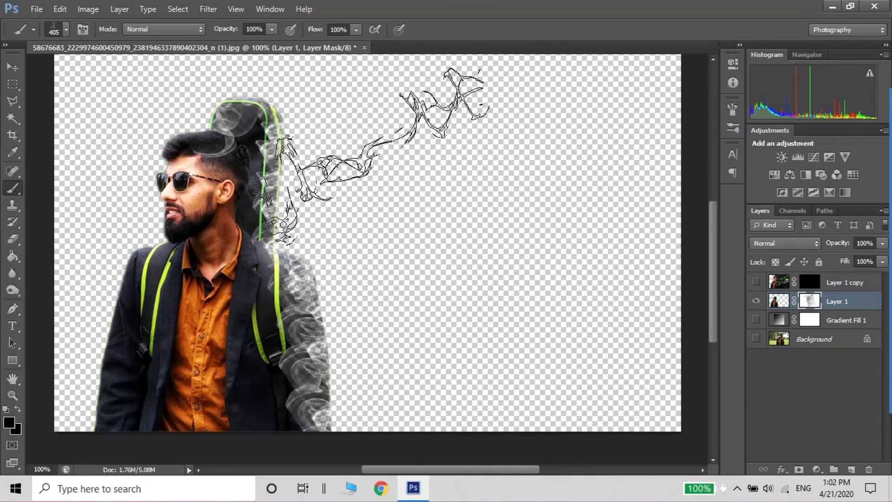
pyautogui.press('[')
pyautogui.press('[')
pyautogui.press('[')
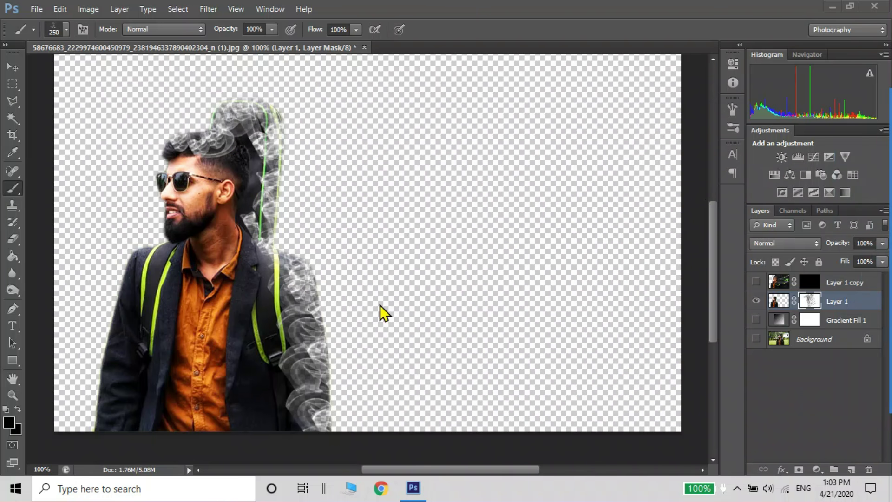
pyautogui.click(8, 422)
# Make the foreground white and target Layer 1 copy's mask
pyautogui.click(524, 209)
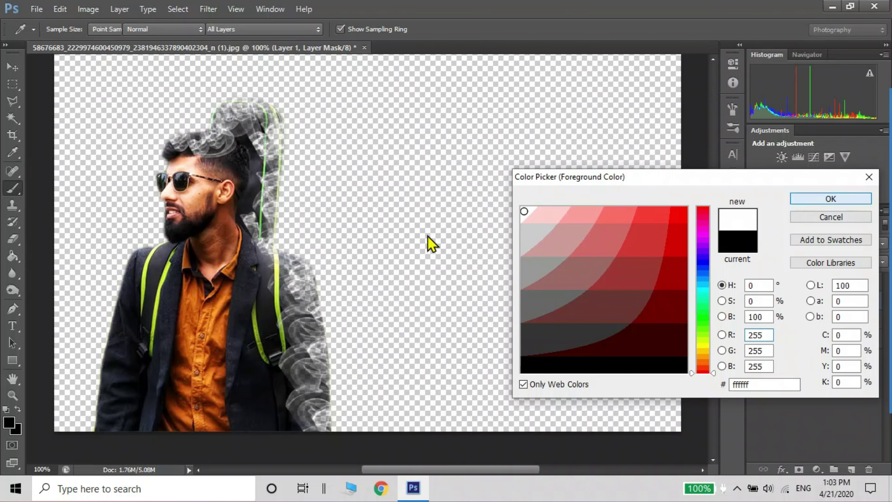
pyautogui.press('Return')
pyautogui.click(810, 281)
# Show Layer 1 copy and set the 2500 px smoke tip to -60° at 500 px
pyautogui.click(733, 109)
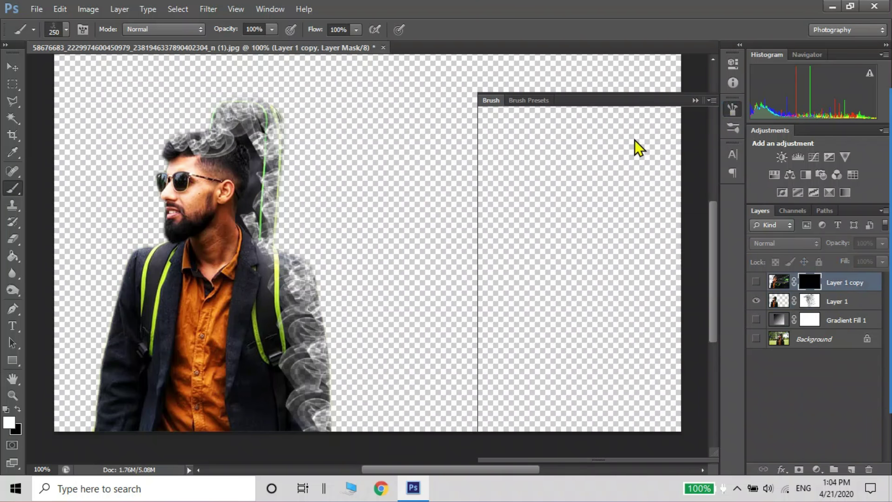
pyautogui.click(692, 120)
pyautogui.click(756, 281)
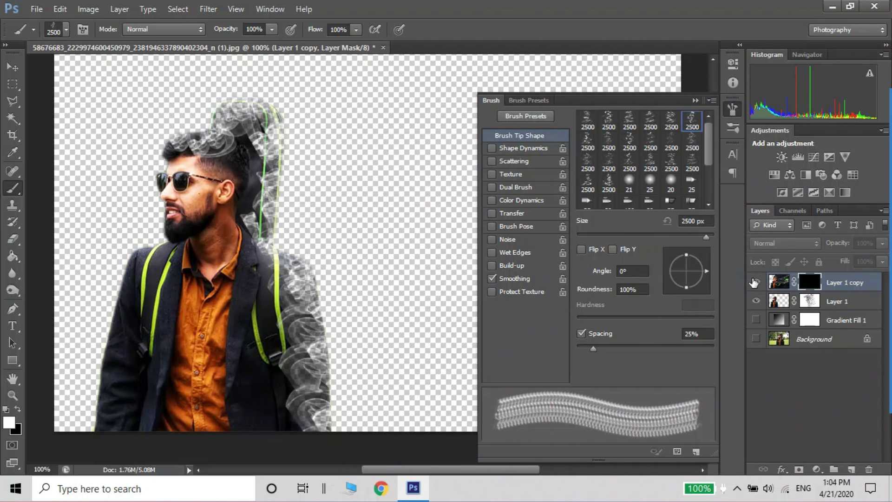
pyautogui.press('[')
pyautogui.press('[')
pyautogui.press('[')
pyautogui.press('[')
pyautogui.press('[')
pyautogui.press('[')
pyautogui.press('[')
pyautogui.press('[')
pyautogui.press('[')
pyautogui.press('[')
pyautogui.press('[')
pyautogui.press('[')
pyautogui.press('[')
pyautogui.press('[')
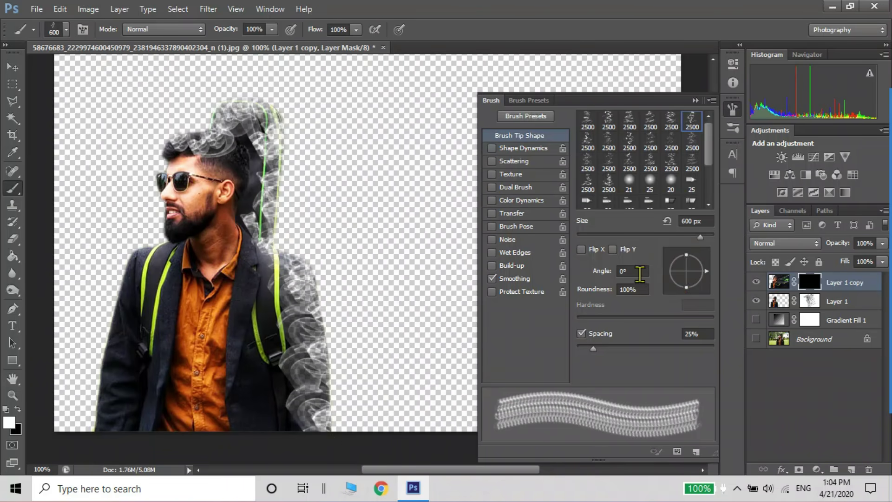
pyautogui.moveTo(706, 271); pyautogui.dragTo(705, 278)
pyautogui.moveTo(613, 274); pyautogui.dragTo(611, 273)
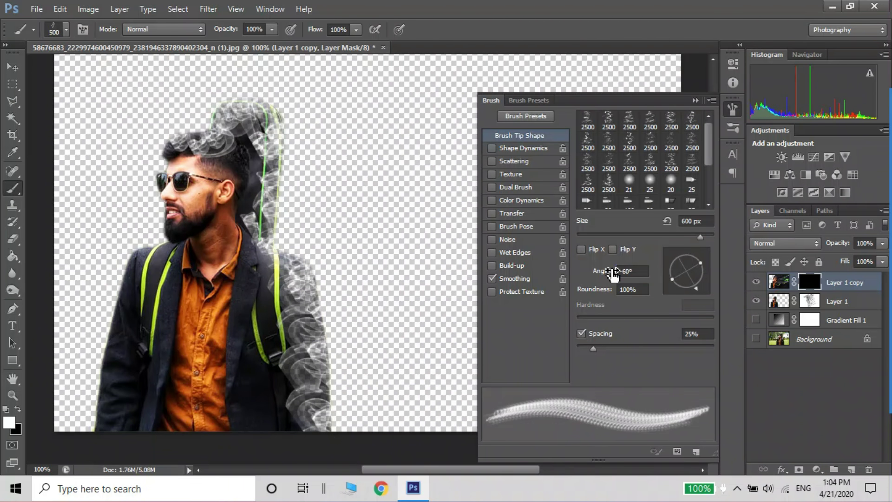
pyautogui.click(696, 100)
pyautogui.press('[')
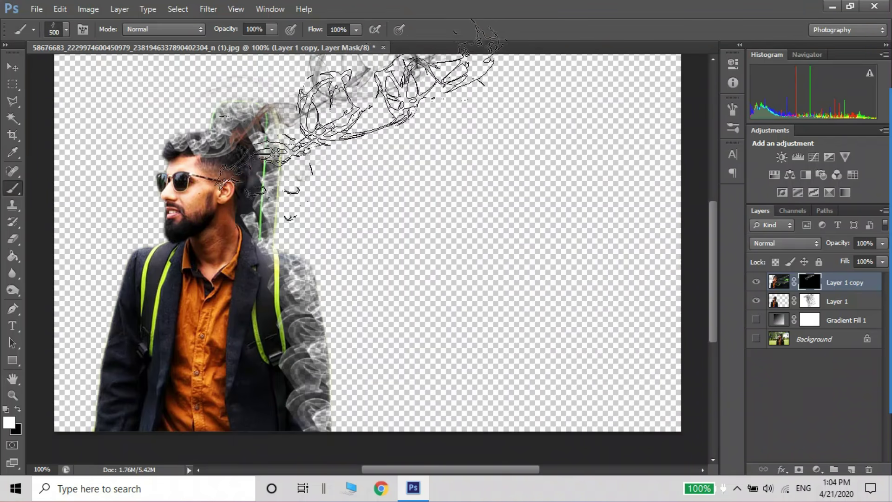
# Stamp smoke above the head and across the lower right of the canvas
pyautogui.click(399, 148)
pyautogui.press(']')
pyautogui.click(446, 153)
pyautogui.hotkey('ctrl', 'z')
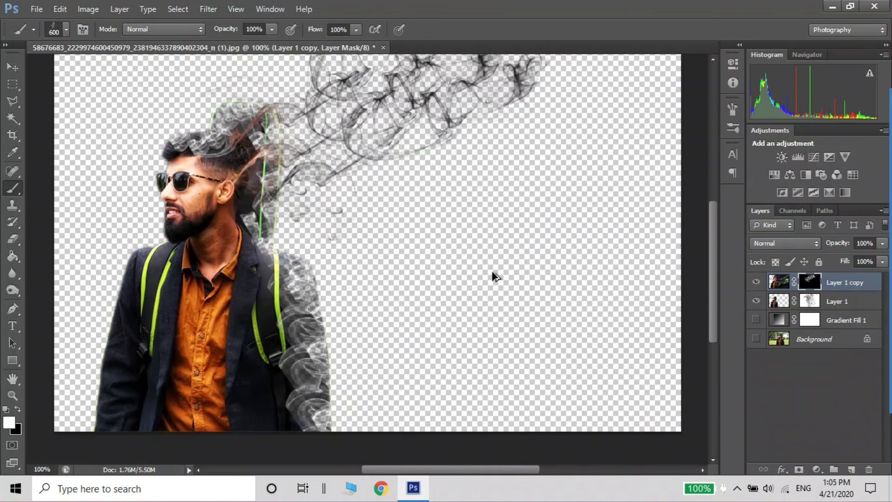
pyautogui.click(483, 315)
pyautogui.click(515, 251)
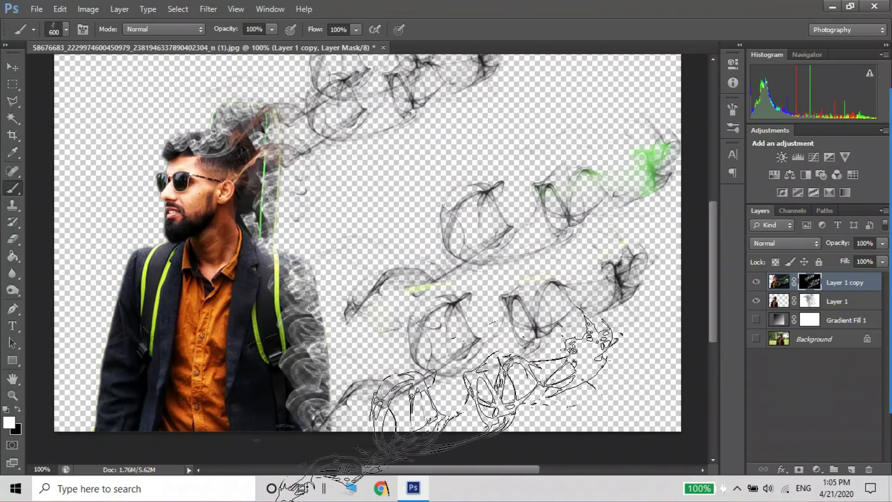
# Switch to the first smoke brush tip at 175 px with a 0° angle
pyautogui.press('F5')
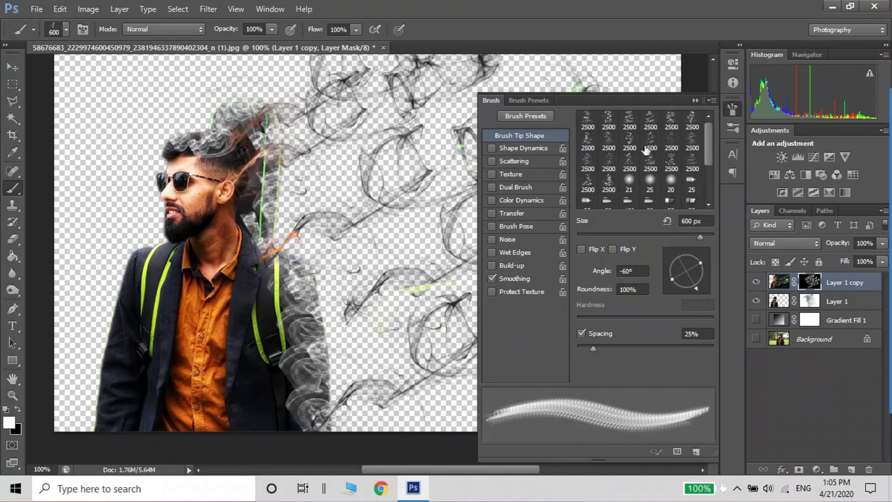
pyautogui.click(629, 120)
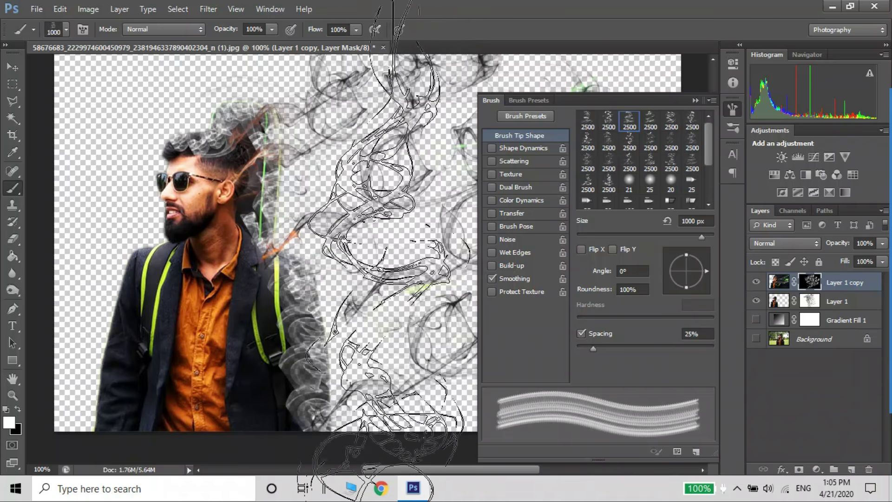
pyautogui.click(588, 119)
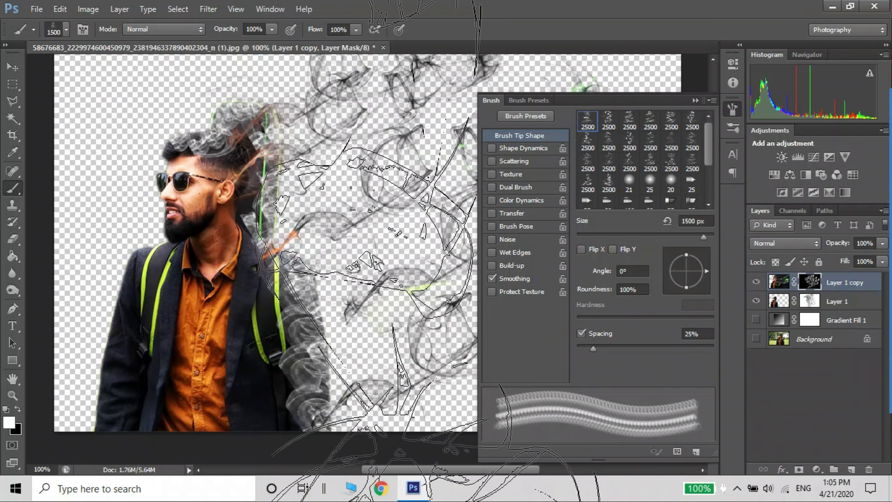
pyautogui.press('[')
pyautogui.press('[')
pyautogui.press('[')
pyautogui.press('[')
pyautogui.press('[')
pyautogui.press('[')
pyautogui.press('[')
pyautogui.press('[')
pyautogui.press('[')
pyautogui.press('[')
pyautogui.moveTo(707, 271)
pyautogui.mouseDown()
pyautogui.moveTo(697, 288)
pyautogui.moveTo(703, 281)
pyautogui.mouseUp()
pyautogui.click(618, 271)
pyautogui.click(640, 270)
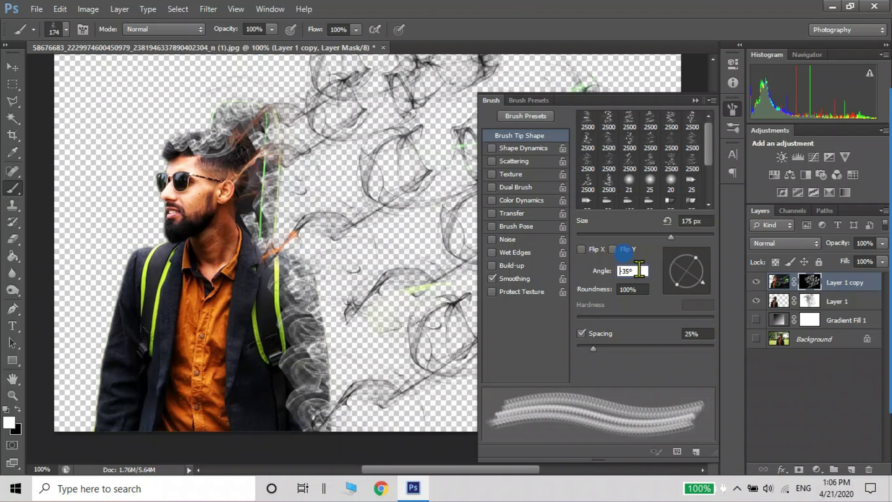
pyautogui.write('0')
pyautogui.press('Return')
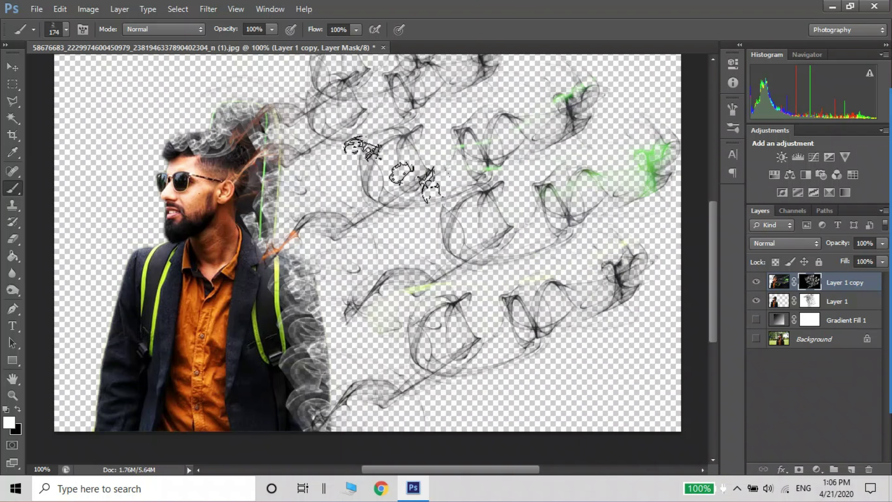
# Enlarge the brush to 400 px and reveal smoke shapes right of the man
pyautogui.click(733, 109)
pyautogui.click(372, 172)
pyautogui.press(']')
pyautogui.press(']')
pyautogui.press(']')
pyautogui.press(']')
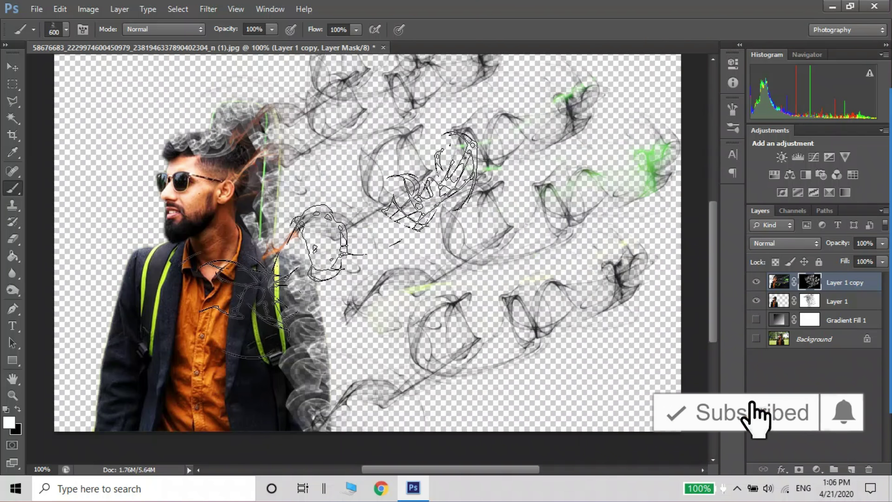
pyautogui.click(353, 167)
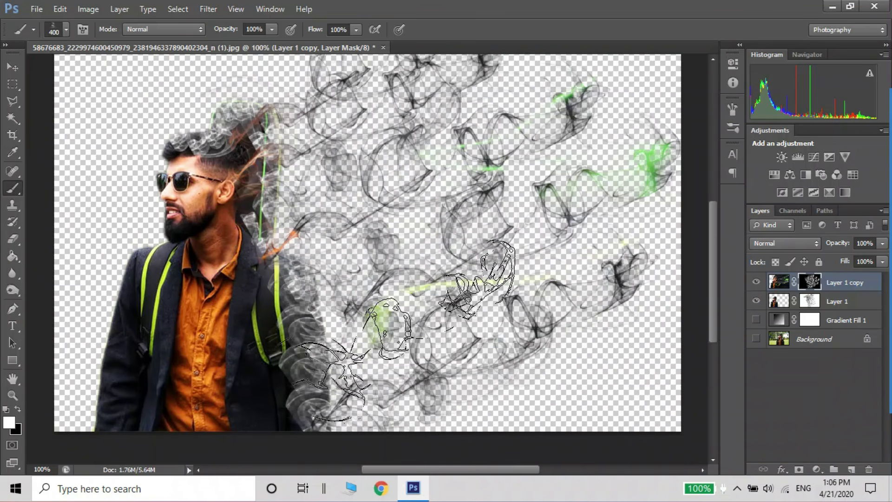
# Set the tip angle to -45° and reveal smoke around the man's head and hair
pyautogui.click(733, 109)
pyautogui.click(699, 288)
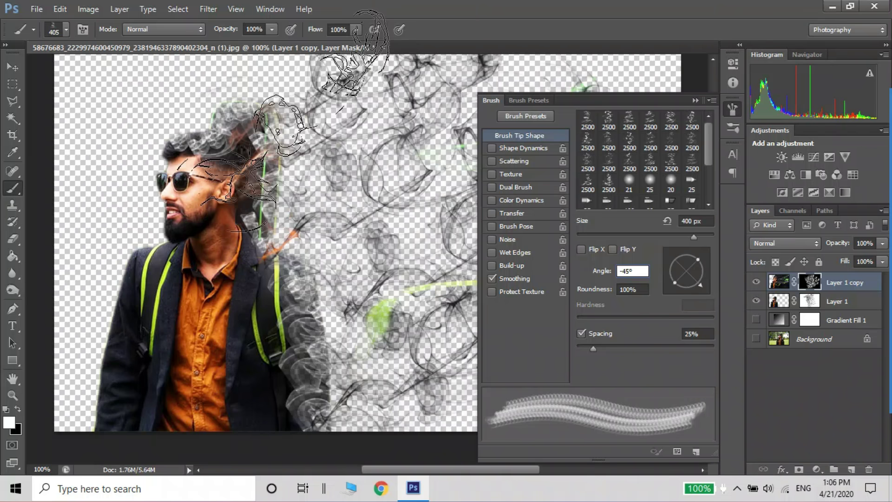
pyautogui.click(221, 88)
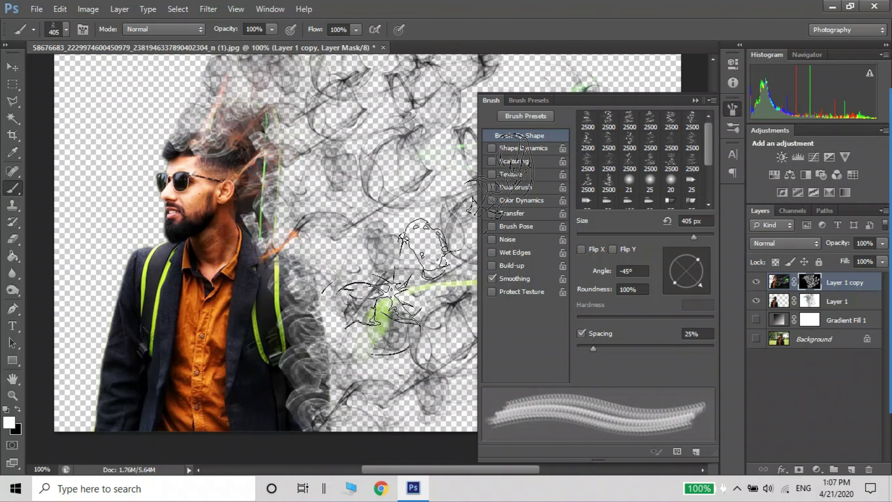
# Set the brush angle to 60° at about 700 px and paint more smoke into the upper area
pyautogui.click(695, 100)
pyautogui.click(732, 110)
pyautogui.moveTo(694, 278); pyautogui.dragTo(697, 285)
pyautogui.write('60')
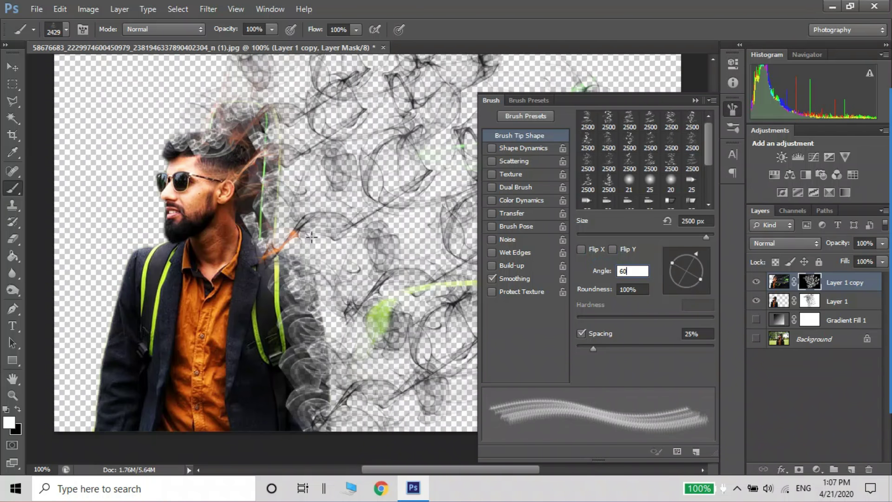
pyautogui.press('Return')
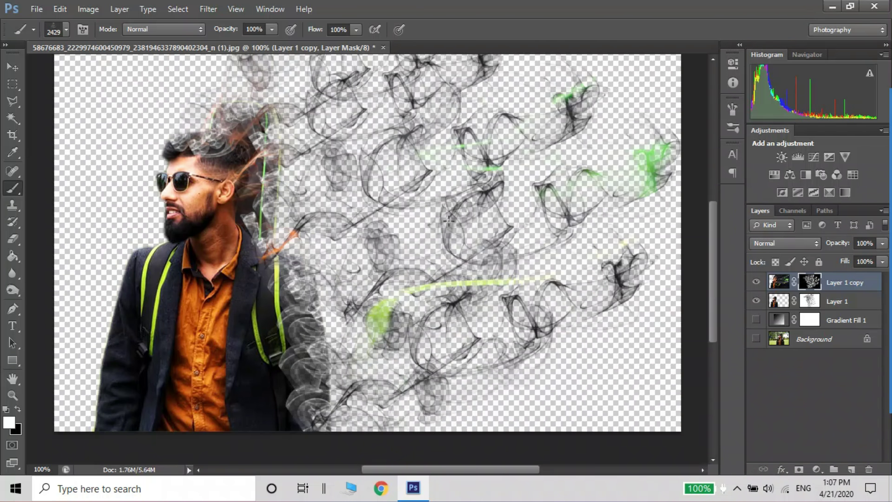
pyautogui.press('[')
pyautogui.press('[')
pyautogui.press('[')
pyautogui.press('F5')
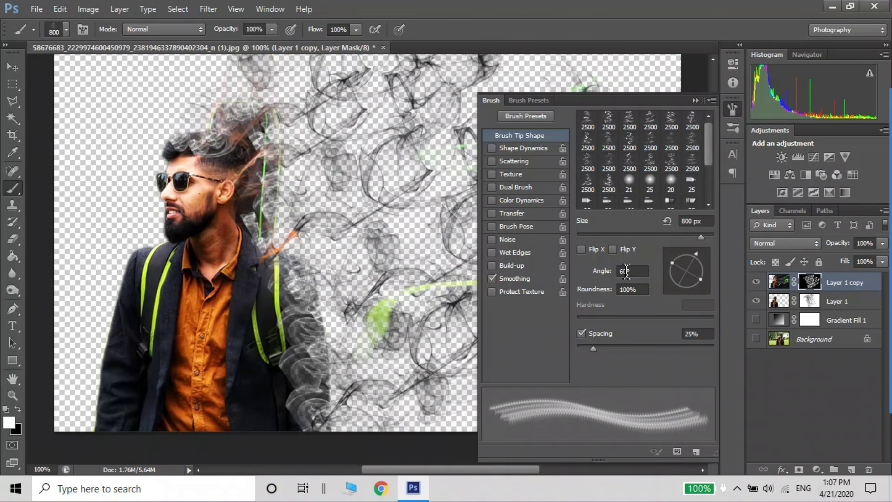
pyautogui.press('F5')
pyautogui.press('[')
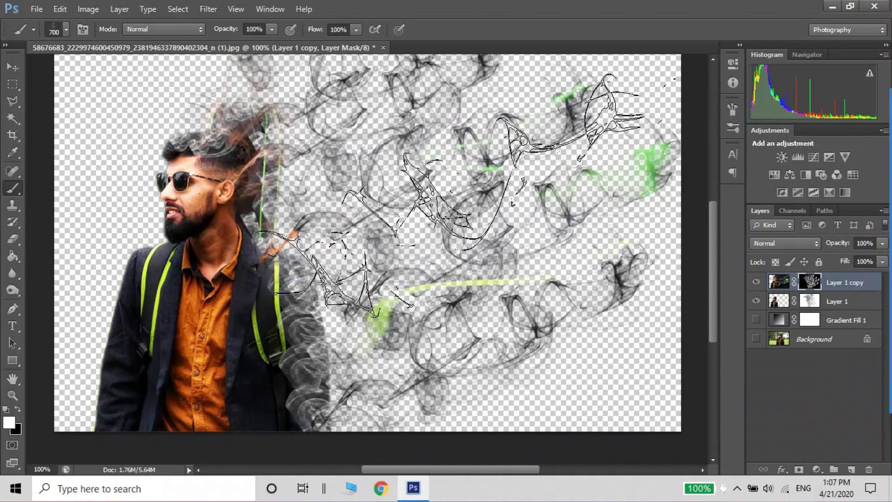
pyautogui.moveTo(467, 281)
pyautogui.mouseDown()
pyautogui.moveTo(426, 156)
pyautogui.moveTo(402, 149)
pyautogui.moveTo(431, 219)
pyautogui.moveTo(482, 256)
pyautogui.moveTo(494, 342)
pyautogui.moveTo(494, 328)
pyautogui.moveTo(536, 379)
pyautogui.moveTo(513, 386)
pyautogui.moveTo(522, 396)
pyautogui.moveTo(587, 357)
pyautogui.moveTo(616, 287)
pyautogui.moveTo(550, 115)
pyautogui.moveTo(550, 188)
pyautogui.moveTo(628, 372)
pyautogui.moveTo(674, 397)
pyautogui.mouseUp()
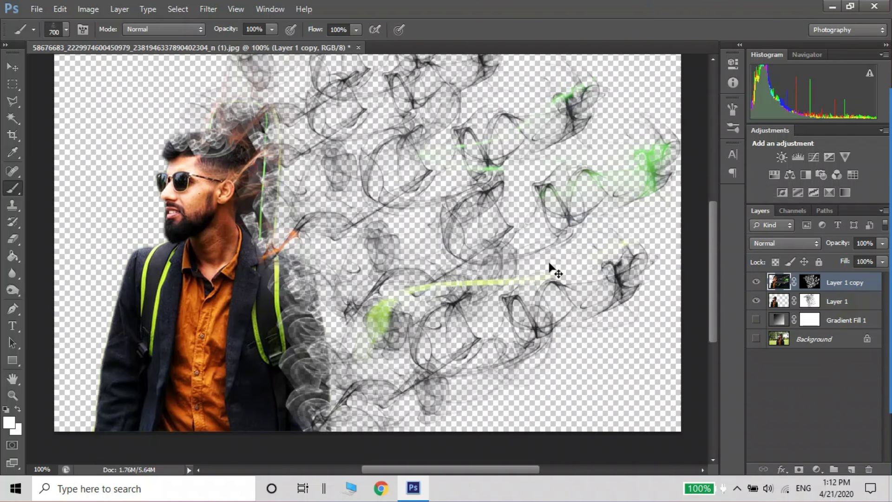
# Stamp all visible layers into merged Layer 2, blend it as Soft Light, and show Gradient Fill 1
pyautogui.hotkey('ctrl', 'shift', 'alt', 'e')
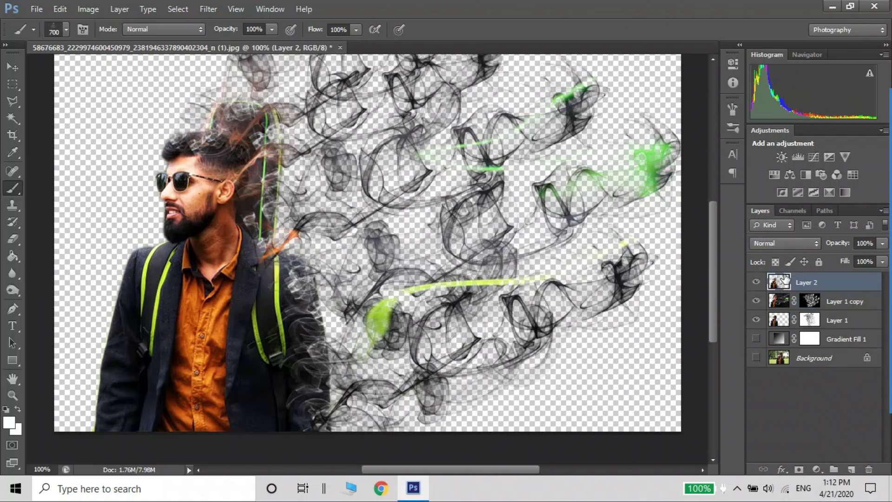
pyautogui.click(786, 244)
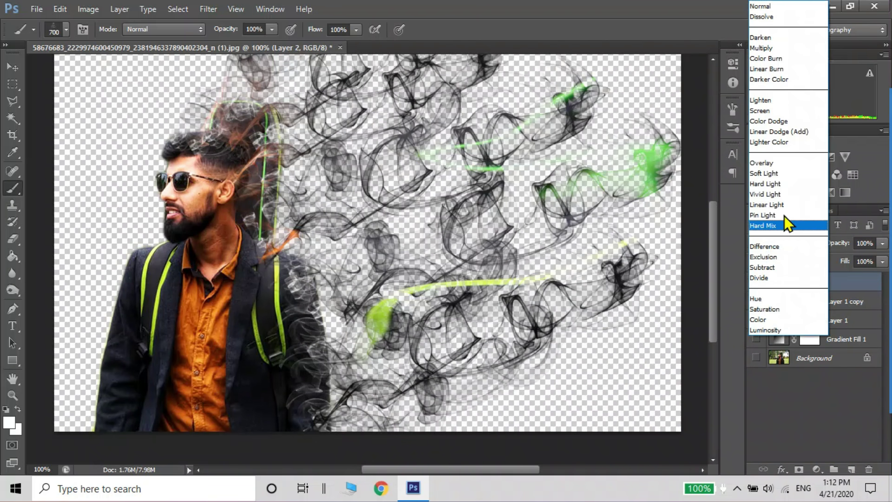
pyautogui.click(782, 173)
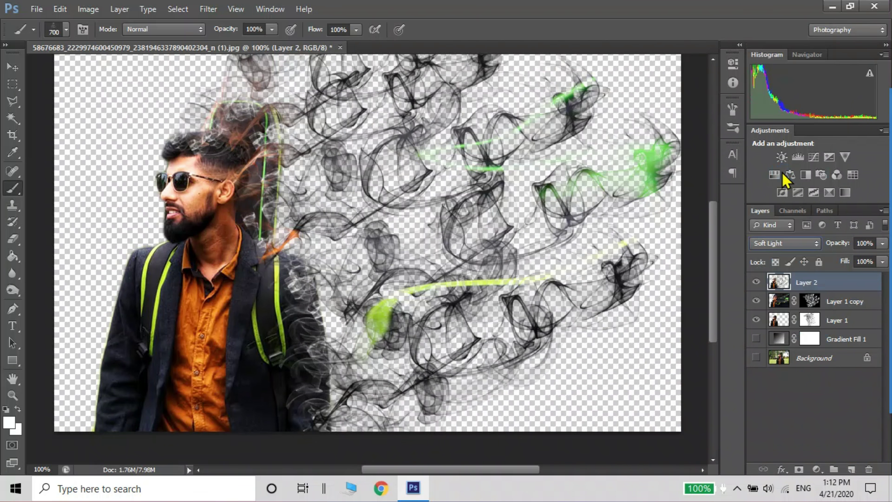
pyautogui.click(12, 67)
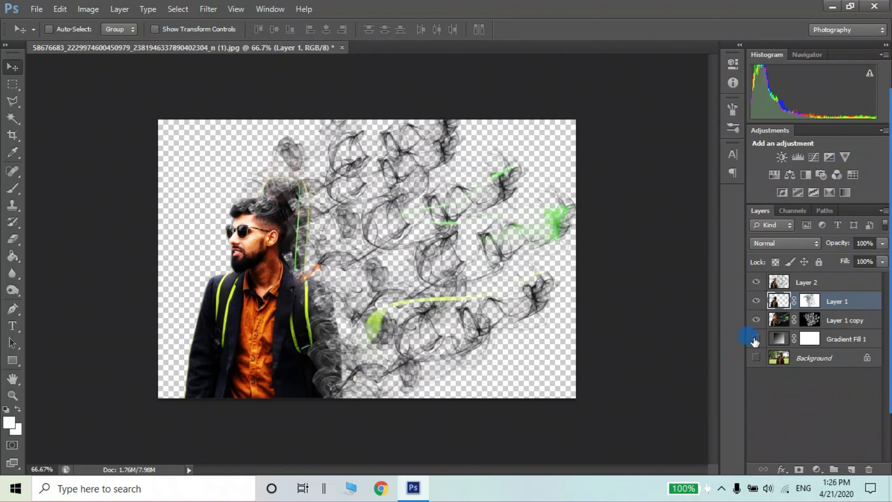
pyautogui.click(757, 339)
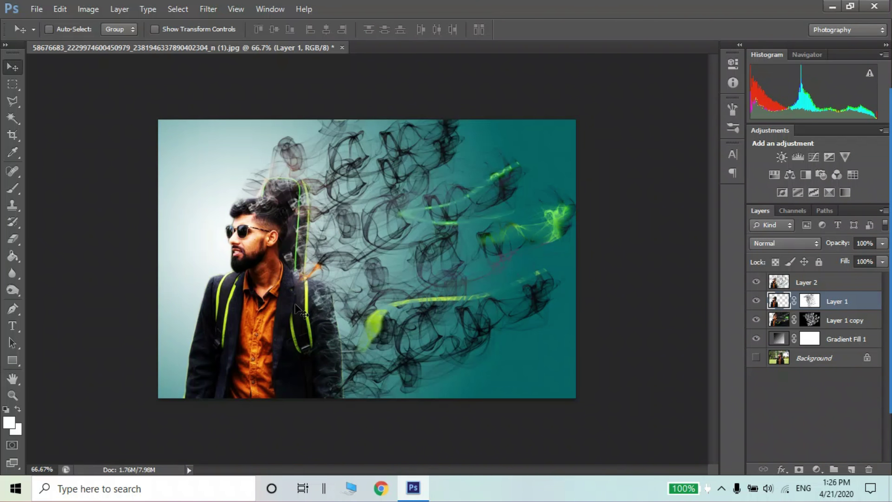
# Set Layer 2 to Soft Light at 60% opacity, then add a Gradient Map adjustment
pyautogui.hotkey('alt', ']')
pyautogui.hotkey('shift', 'alt', 'f')
pyautogui.press('6')
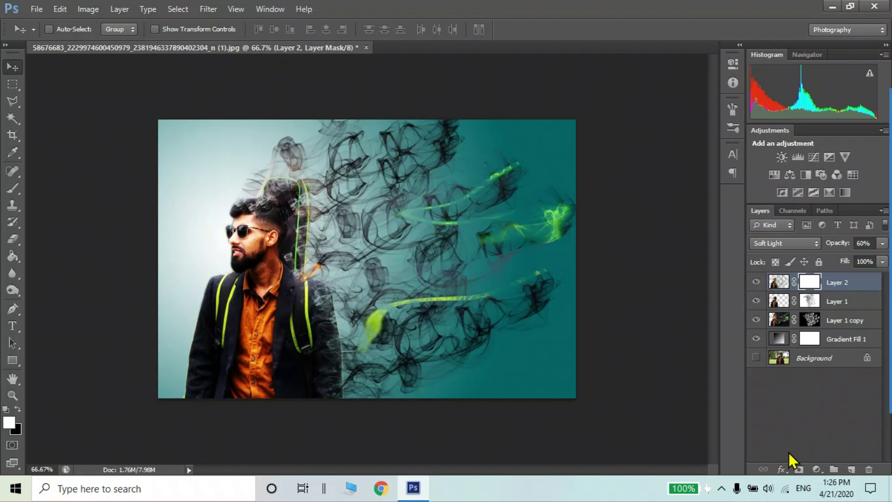
pyautogui.hotkey('alt', '[')
pyautogui.click(816, 469)
pyautogui.click(808, 442)
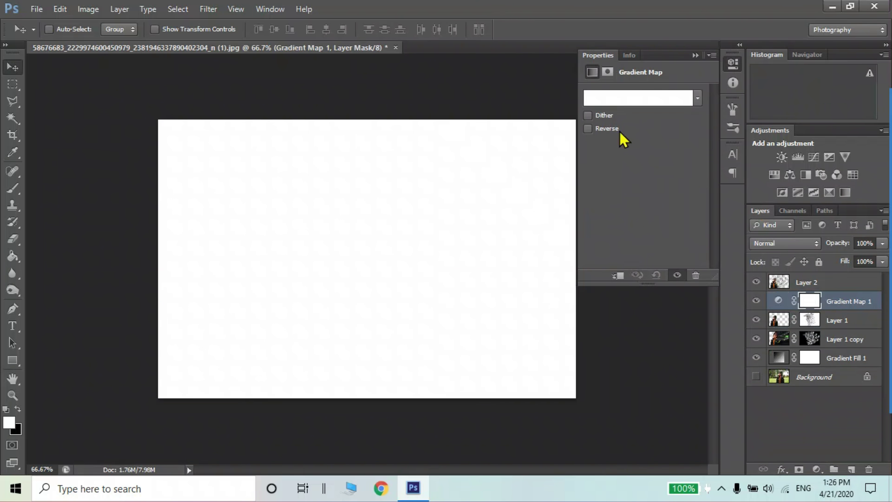
# Load the Violet, Orange preset into the Gradient Map and set its left stop to teal #009999
pyautogui.click(676, 97)
pyautogui.click(592, 111)
pyautogui.moveTo(502, 292); pyautogui.dragTo(506, 291)
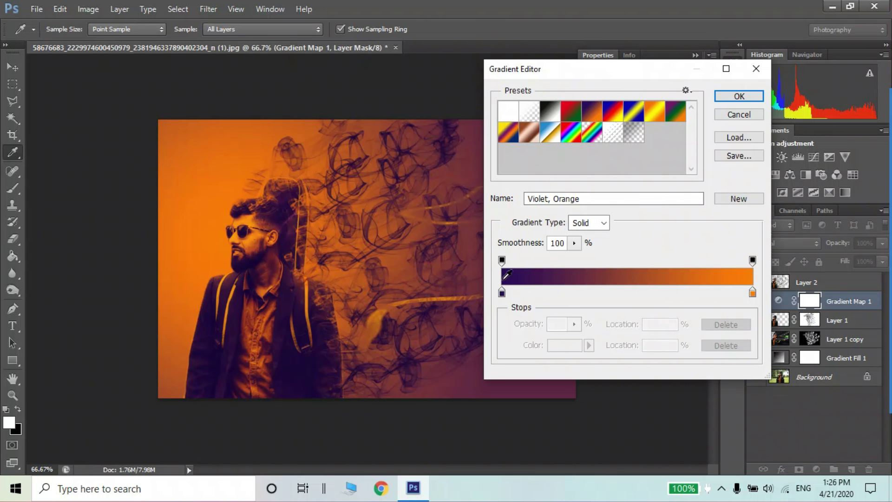
pyautogui.click(564, 345)
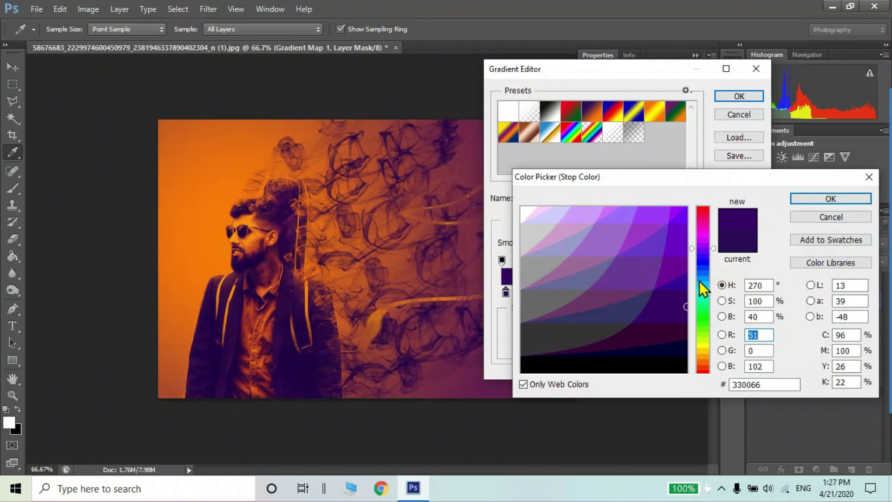
pyautogui.click(699, 287)
pyautogui.moveTo(686, 275); pyautogui.dragTo(679, 285)
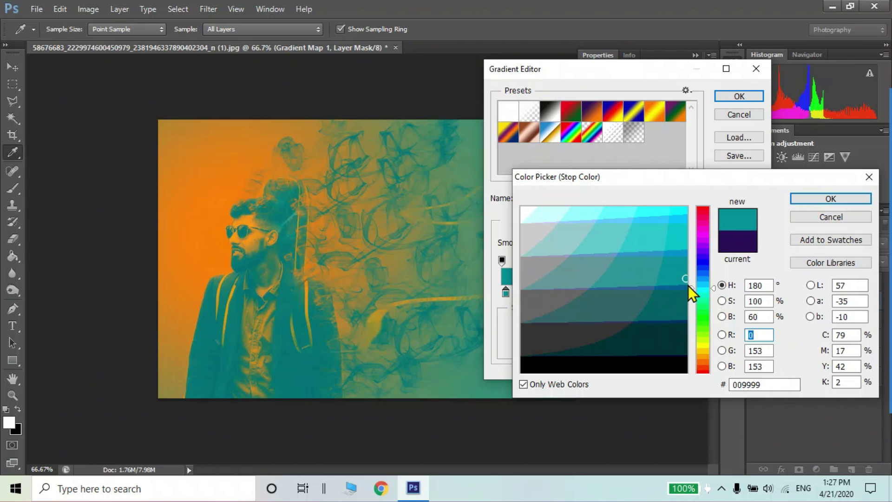
pyautogui.click(691, 286)
pyautogui.click(694, 291)
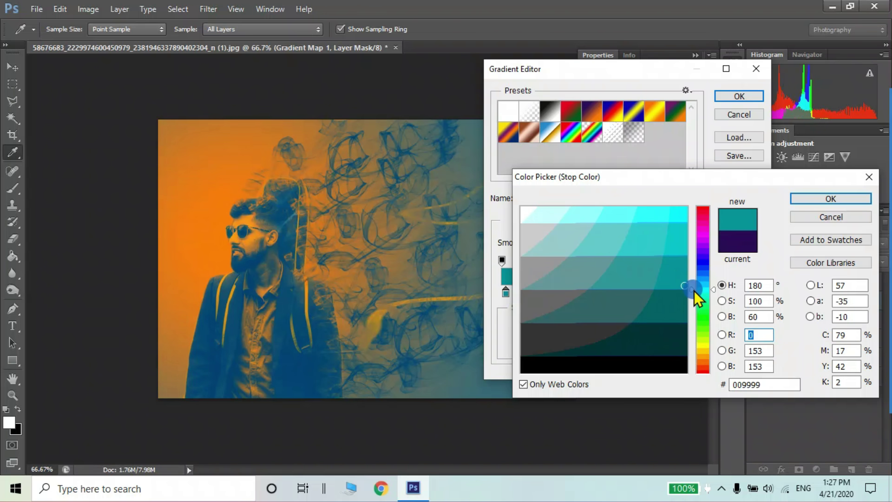
pyautogui.click(693, 288)
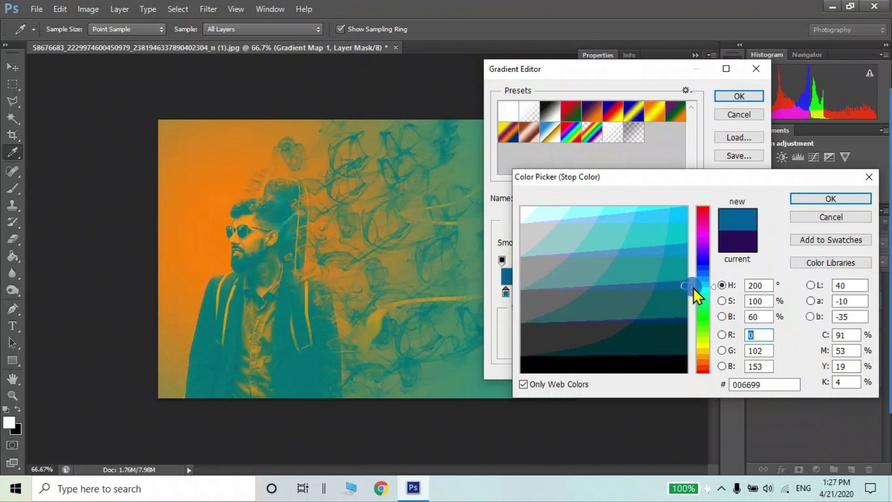
pyautogui.click(682, 274)
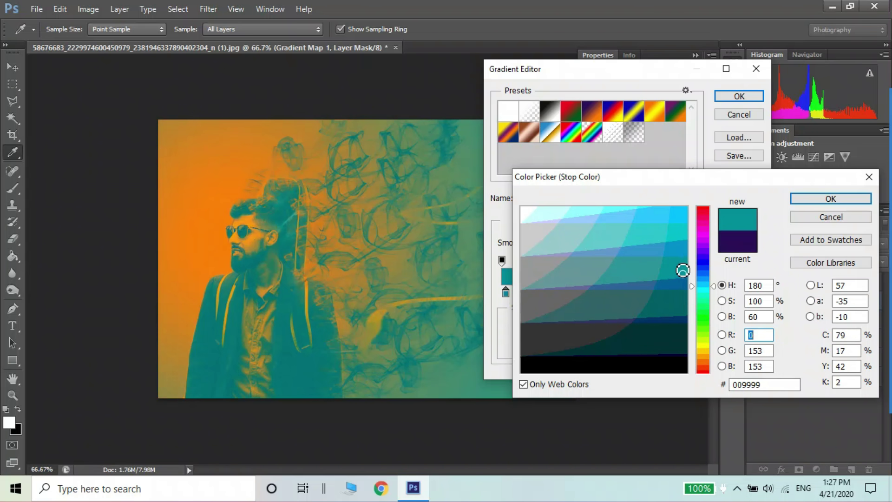
pyautogui.click(800, 202)
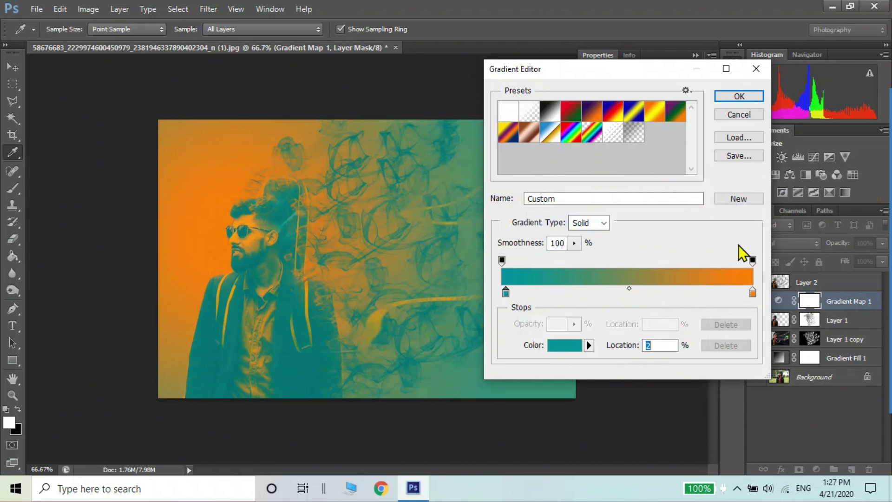
pyautogui.click(726, 96)
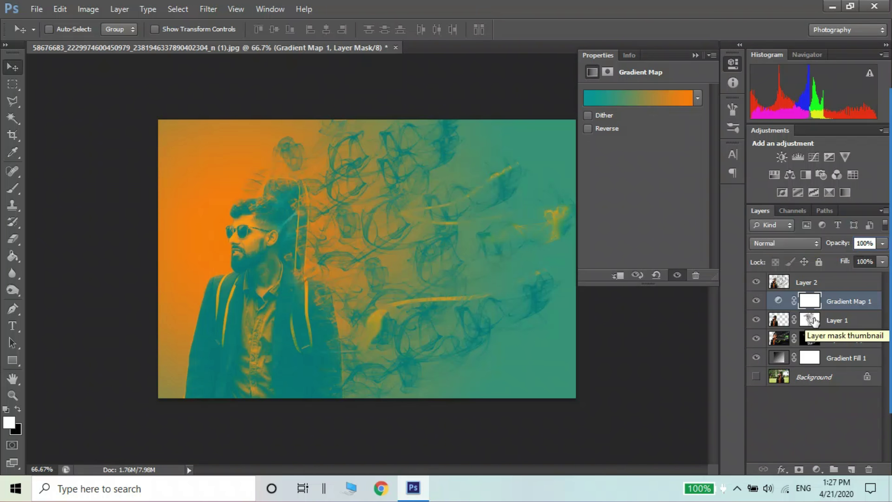
# Lower Gradient Map 1's opacity to 35%
pyautogui.press('0')
pyautogui.press('0')
pyautogui.press('Return')
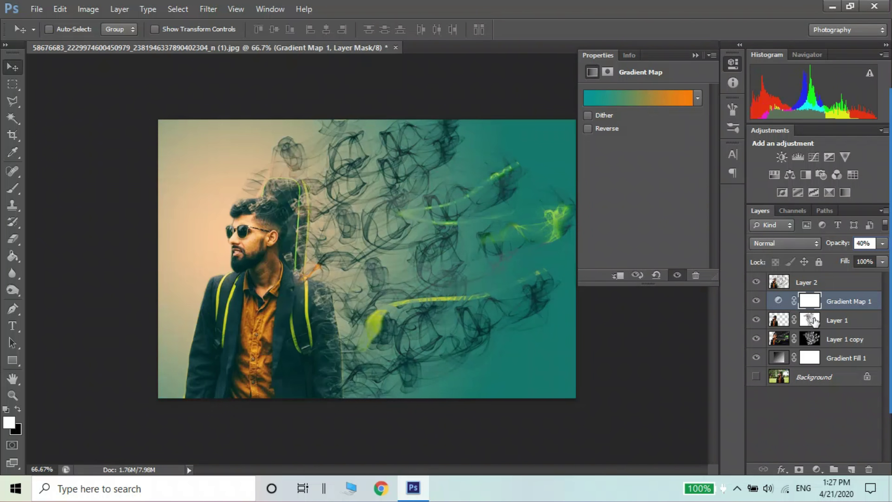
pyautogui.press('0')
pyautogui.press('0')
pyautogui.press('Return')
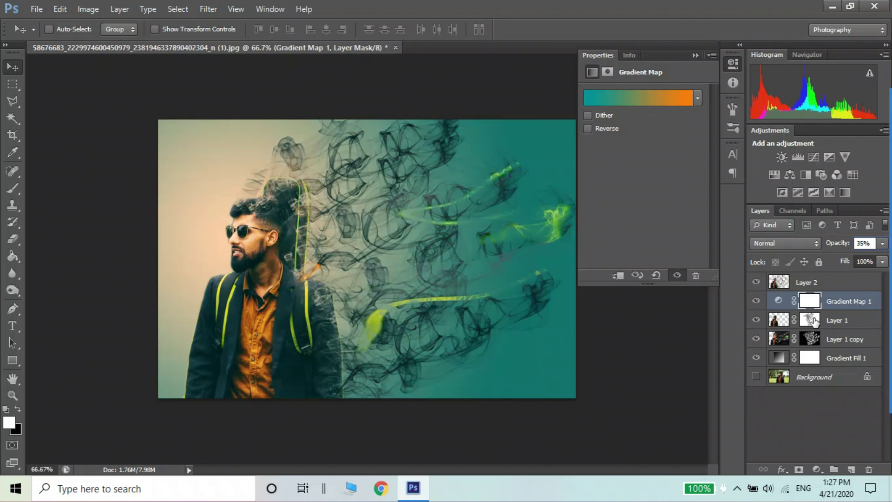
pyautogui.click(695, 55)
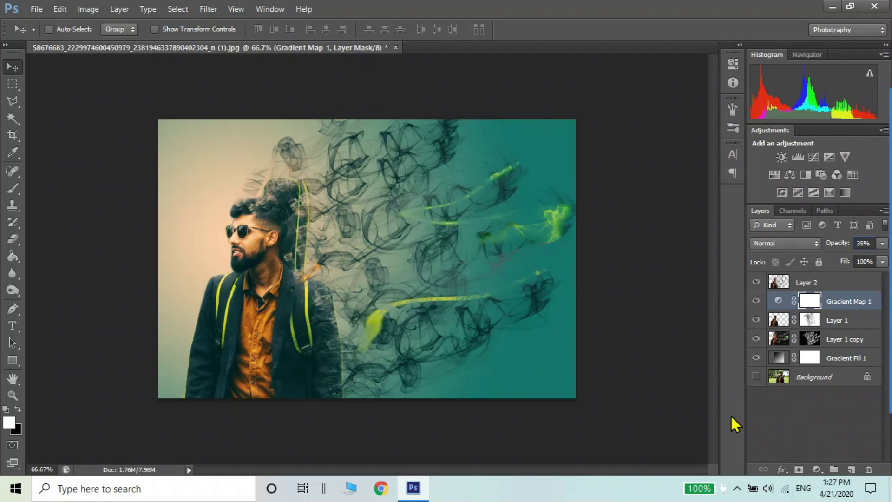
# Add a Brightness/Contrast layer, apply Auto, then set Brightness 10 and Contrast 76
pyautogui.click(818, 469)
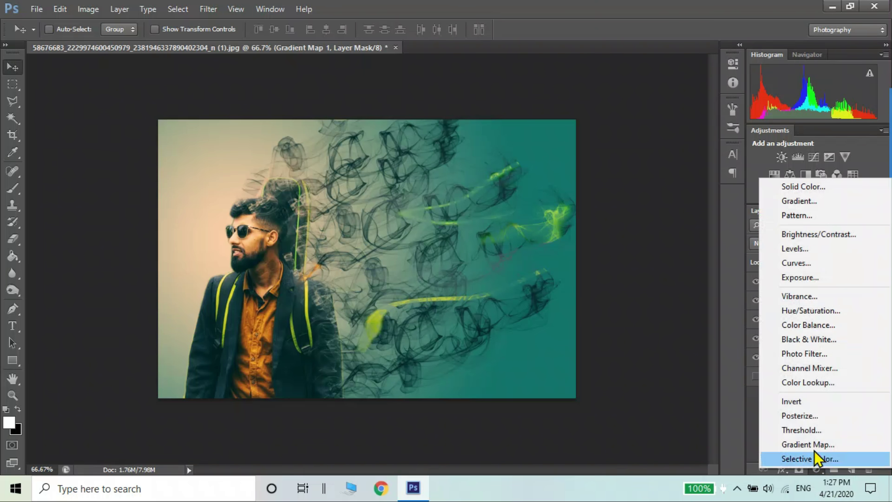
pyautogui.click(797, 236)
pyautogui.click(690, 93)
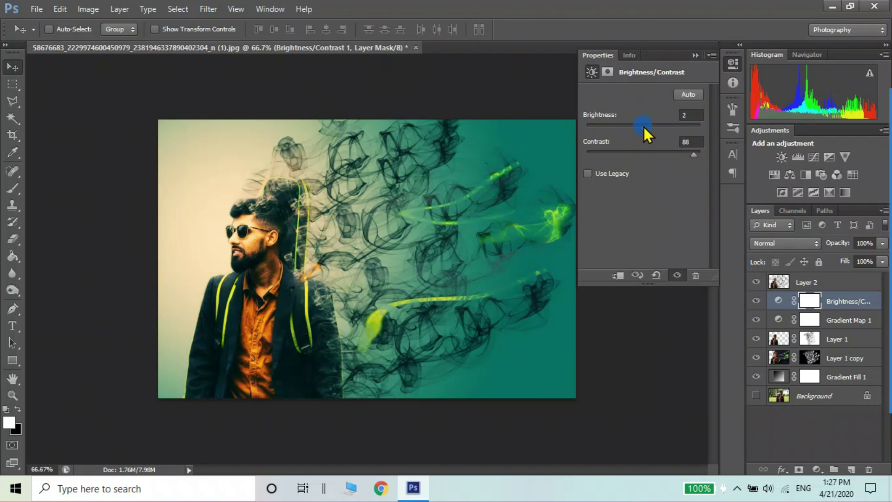
pyautogui.moveTo(644, 127); pyautogui.dragTo(647, 128)
pyautogui.moveTo(694, 154); pyautogui.dragTo(690, 153)
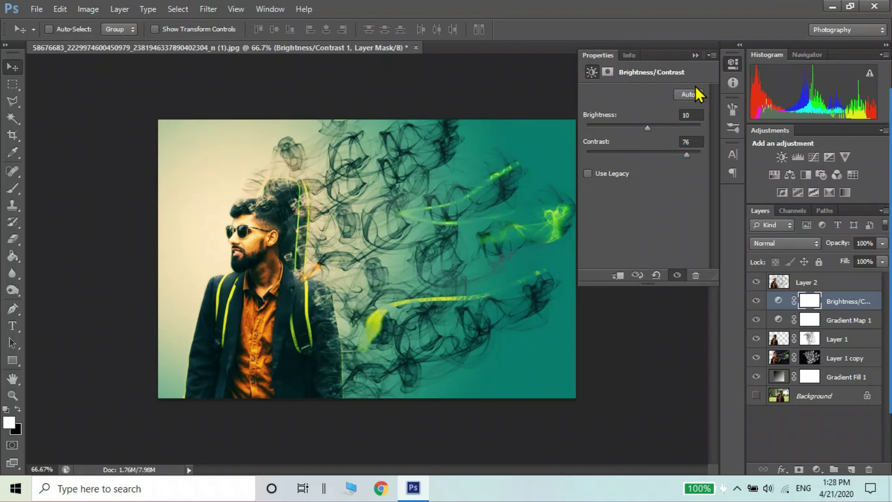
pyautogui.click(695, 55)
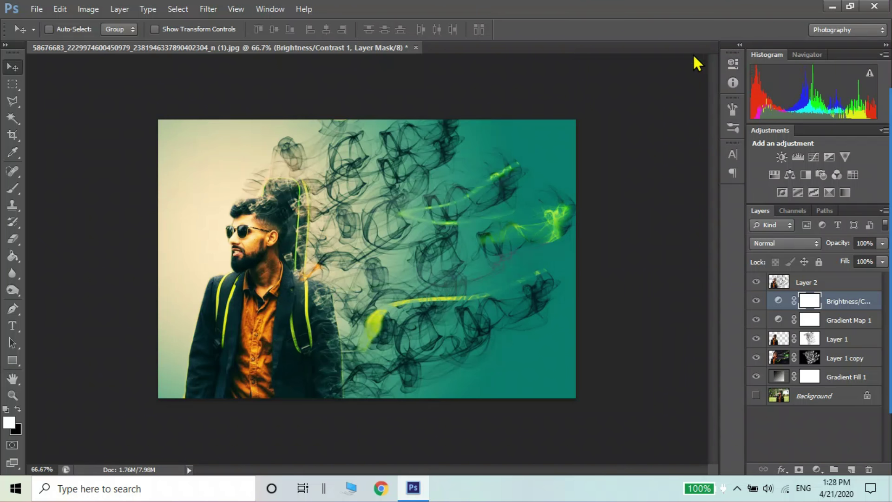
pyautogui.click(395, 250)
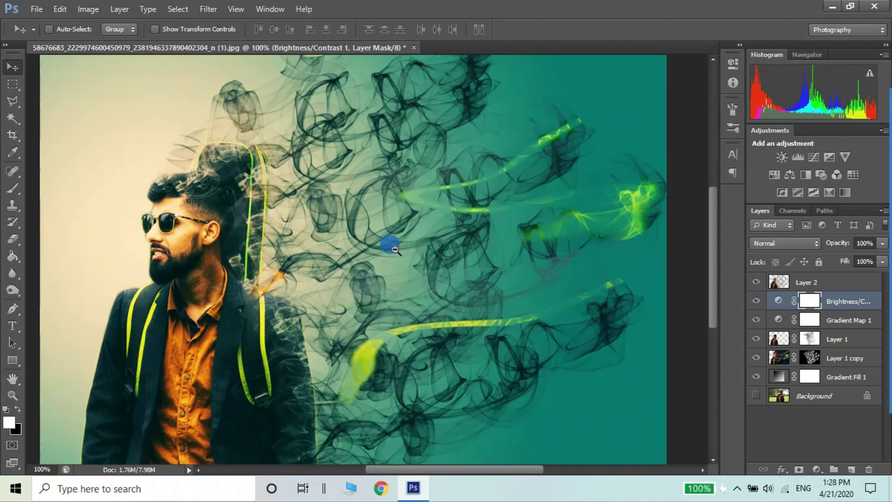
pyautogui.keyDown('alt'); pyautogui.click(395, 250); pyautogui.keyUp('alt')
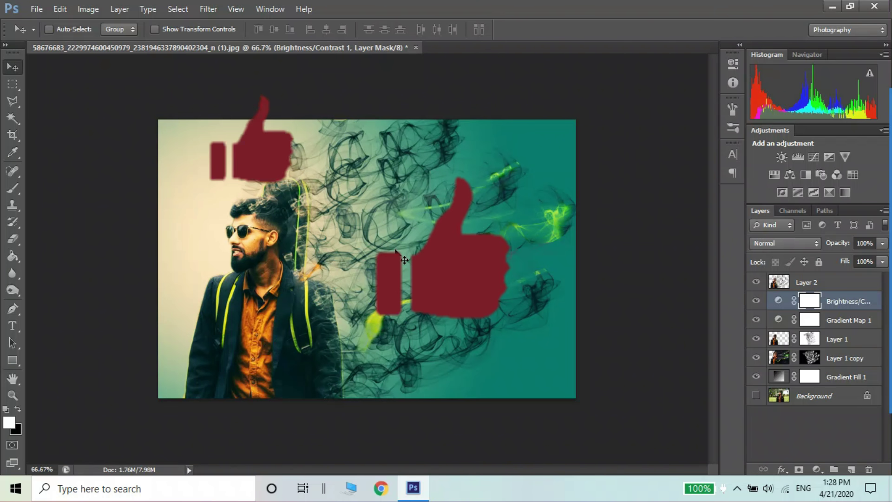
# Save the teal smoke composite to the Desktop as a JPEG at Quality 12 (Maximum)
pyautogui.hotkey('ctrl', 'shift', 's')
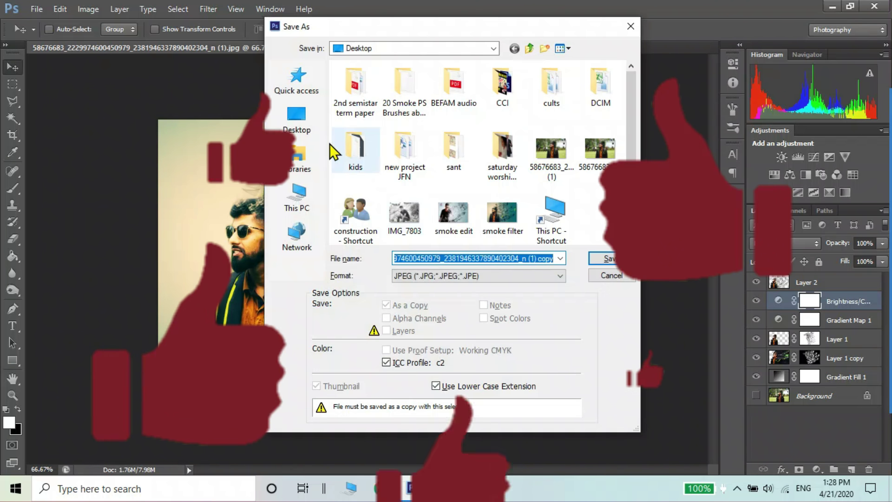
pyautogui.click(297, 118)
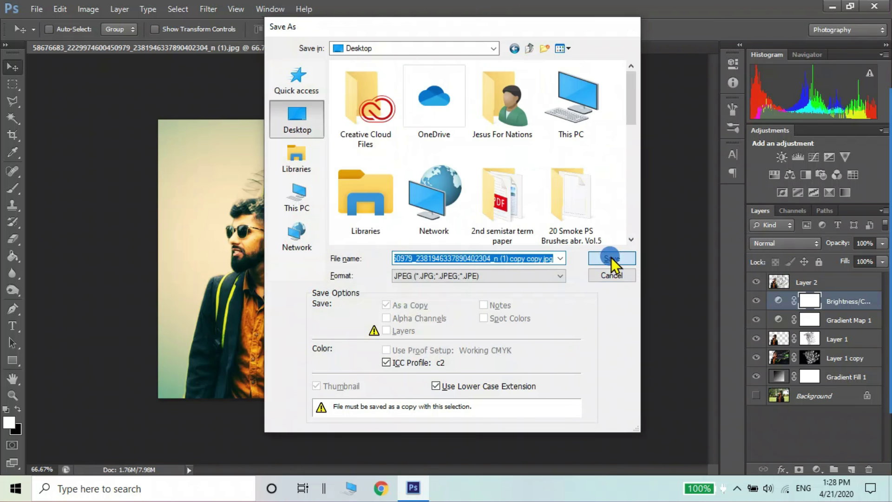
pyautogui.click(612, 258)
pyautogui.click(476, 182)
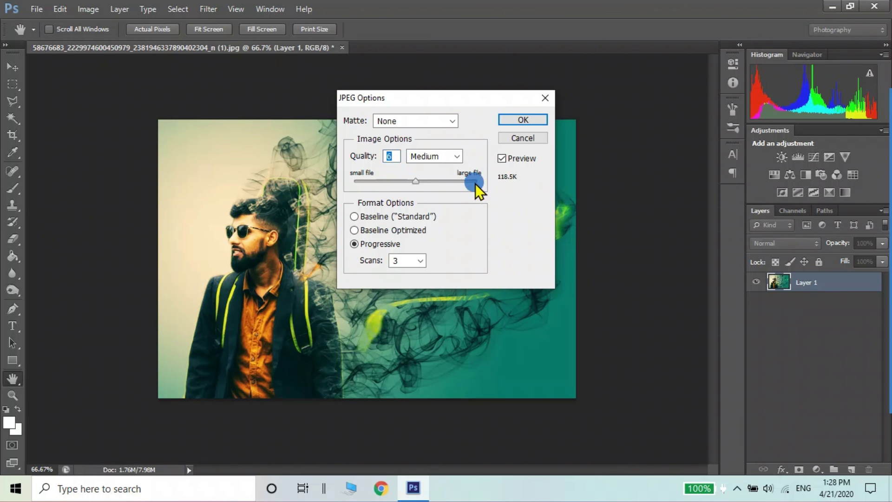
pyautogui.click(531, 120)
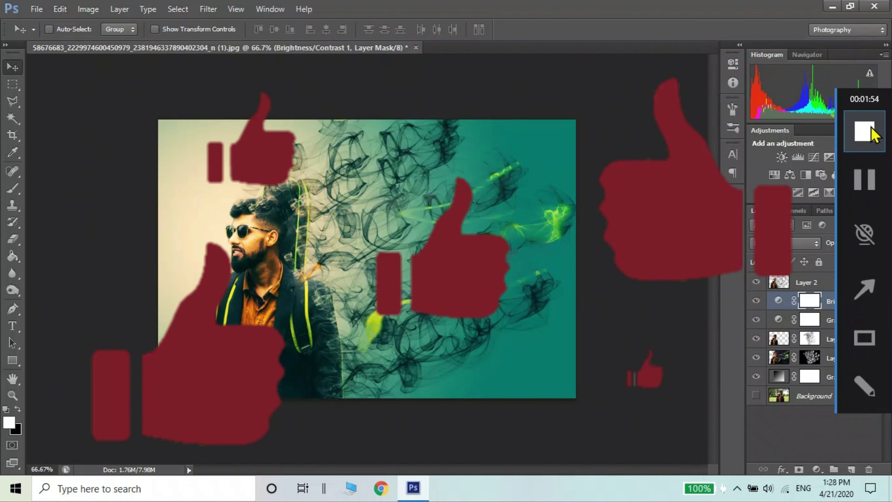
pyautogui.click(870, 130)
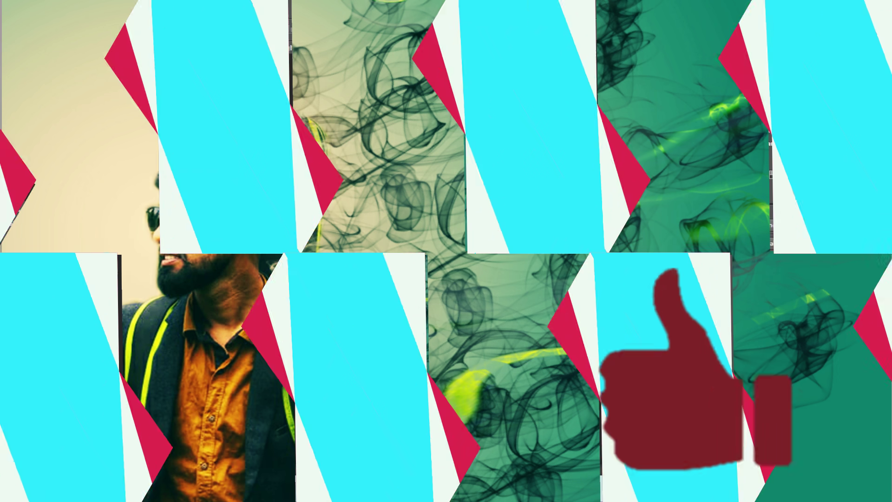